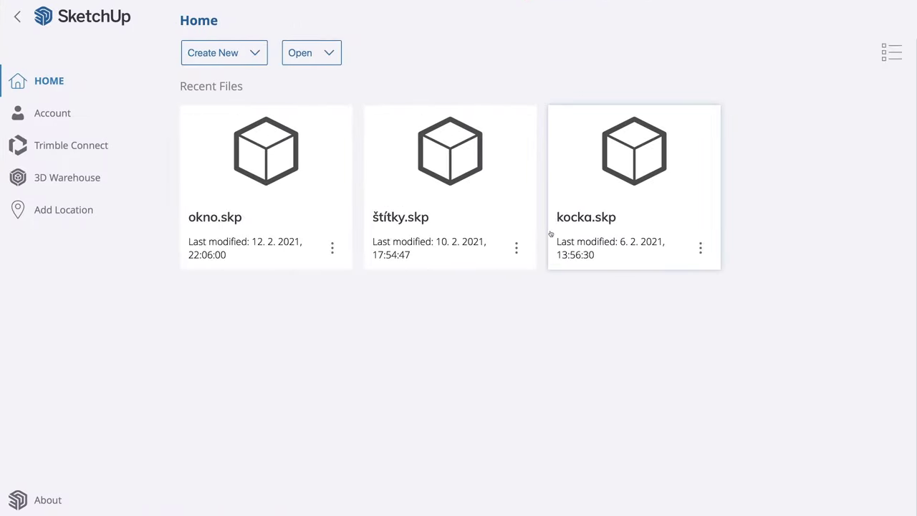
- Create a new model from the Simple Template - Meters
left_click(226, 55)
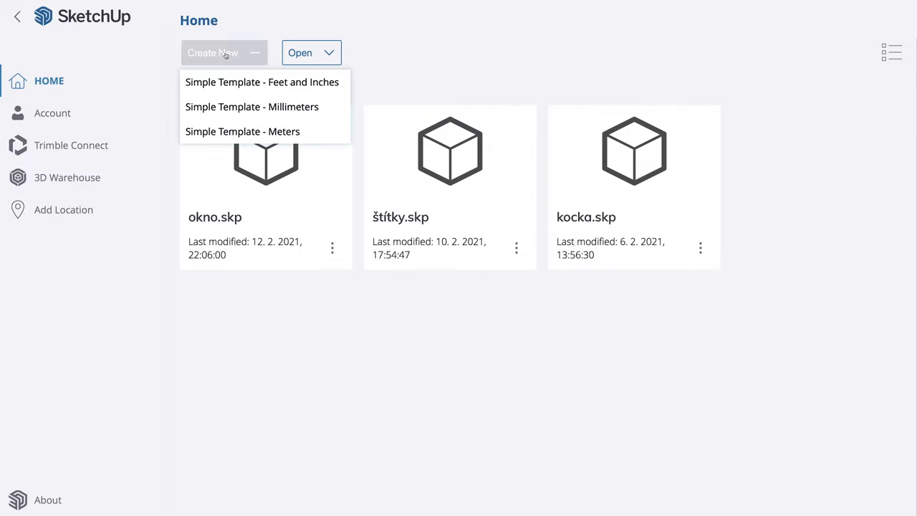
left_click(232, 133)
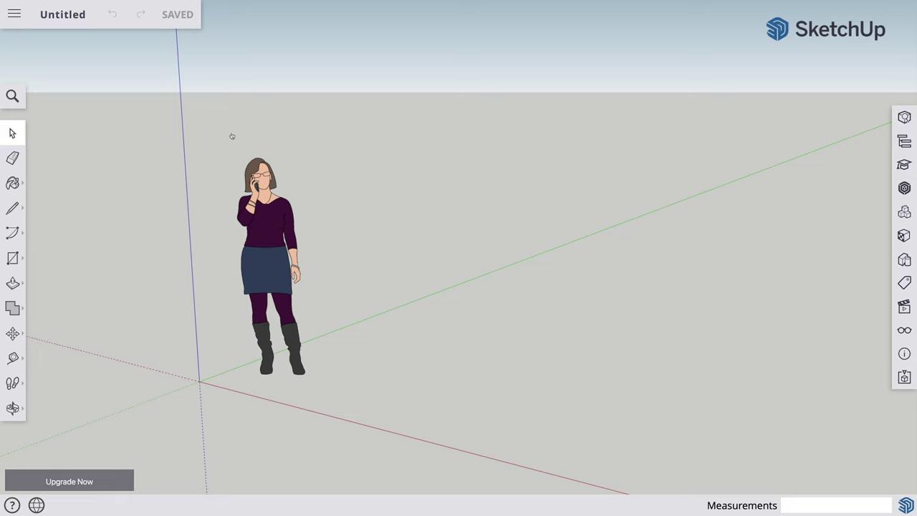
- Save the model as 'kvet' in Projects > SketchUp and delete the default standing figure
left_click(82, 19)
left_click(112, 126)
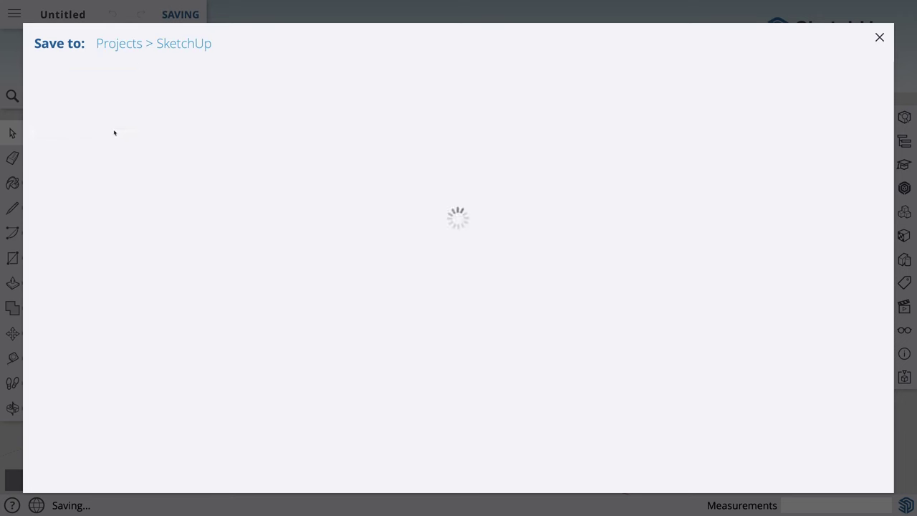
type("k")
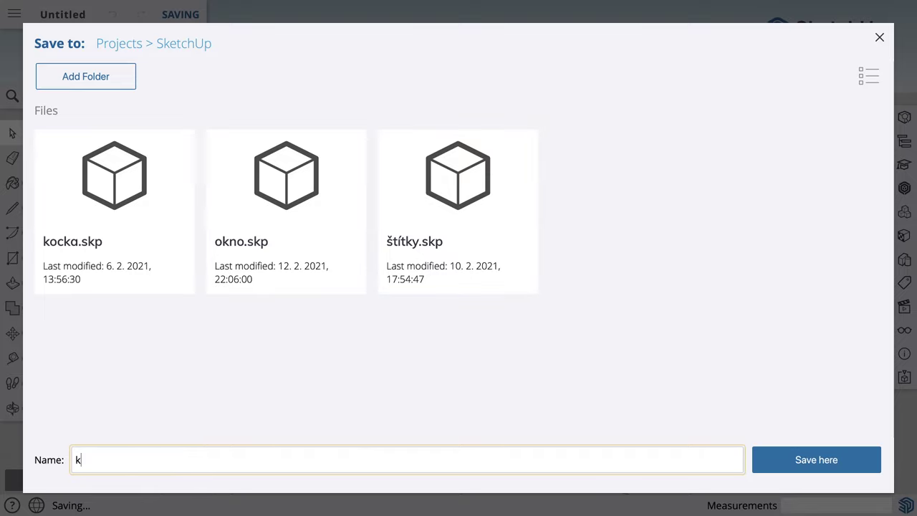
type("vet")
left_click(807, 459)
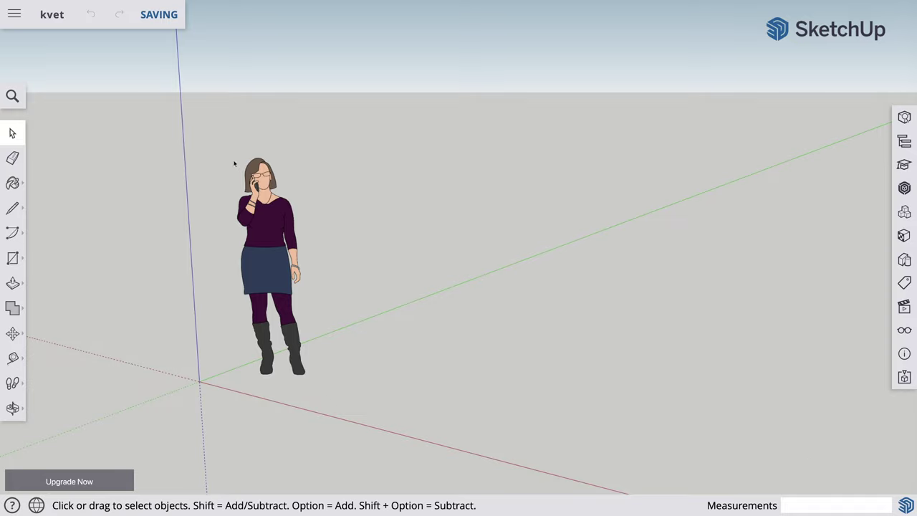
left_click_drag(218, 154, 334, 382)
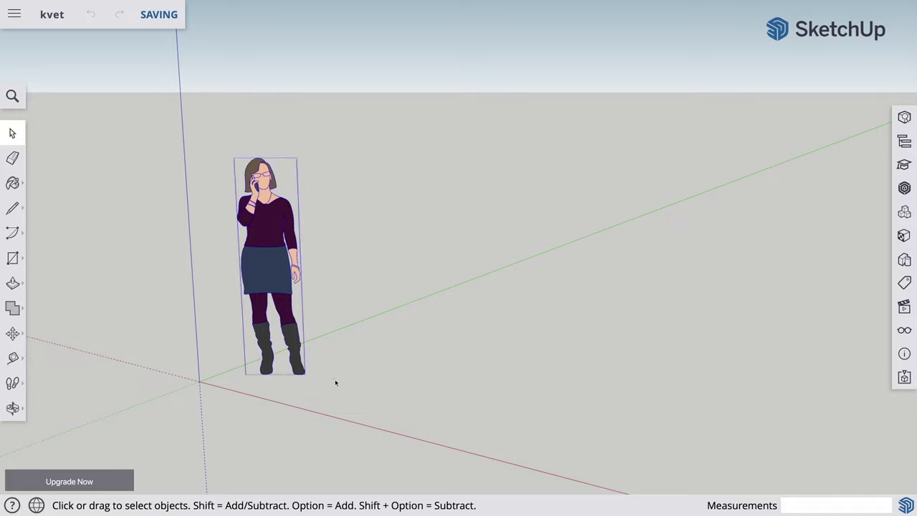
key("Delete")
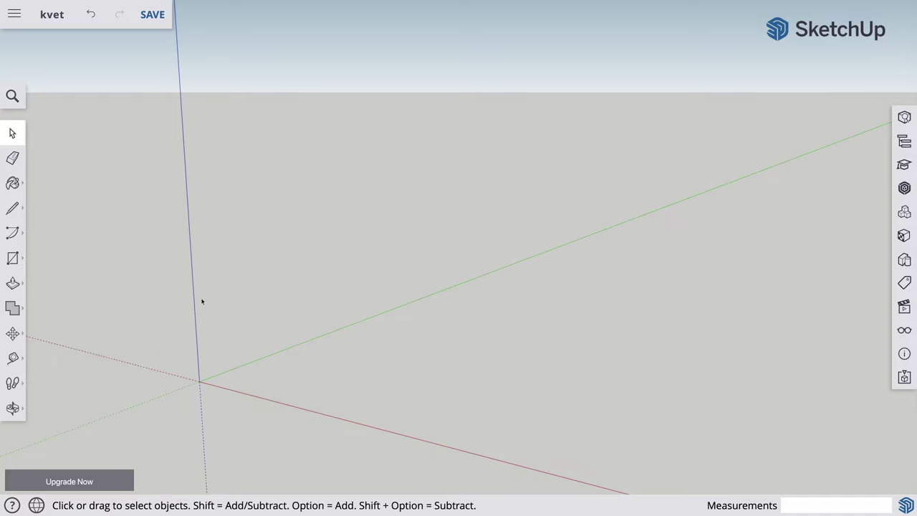
- Draw a 1,1 rectangle face with its first corner at the origin
left_click(12, 258)
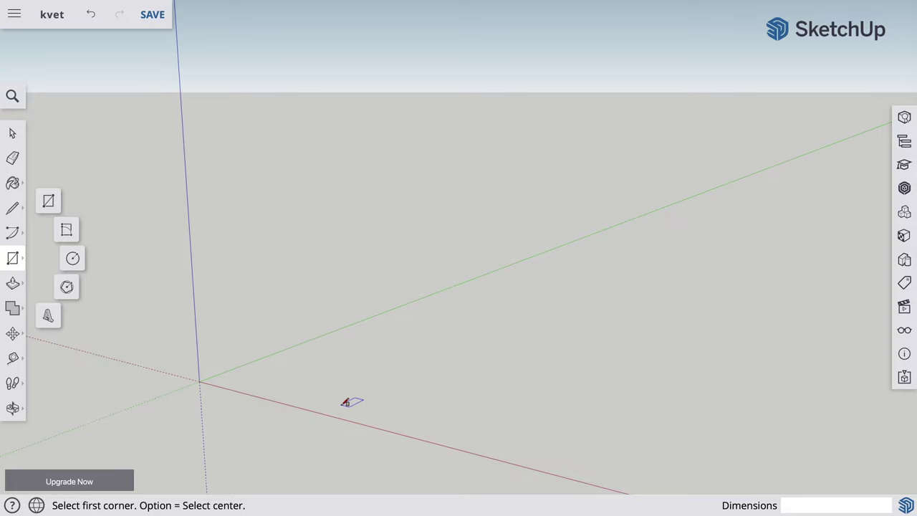
left_click(199, 381)
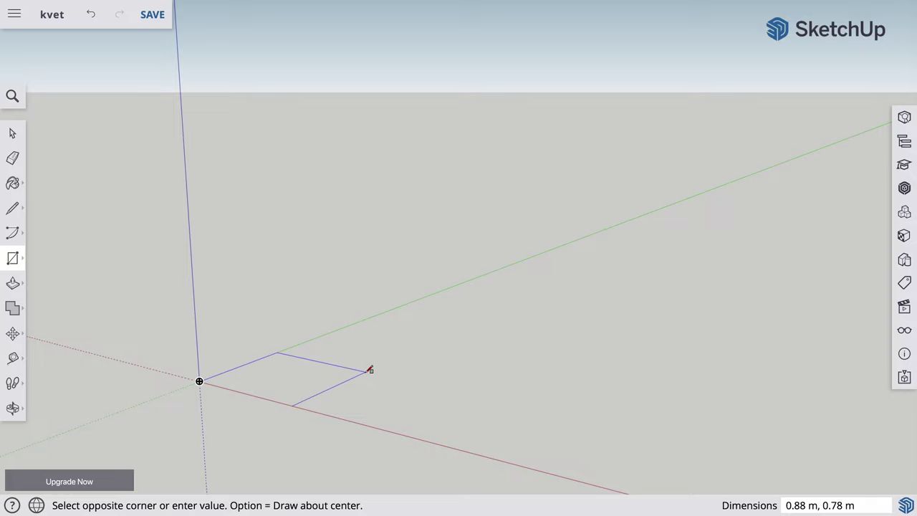
left_click(370, 369)
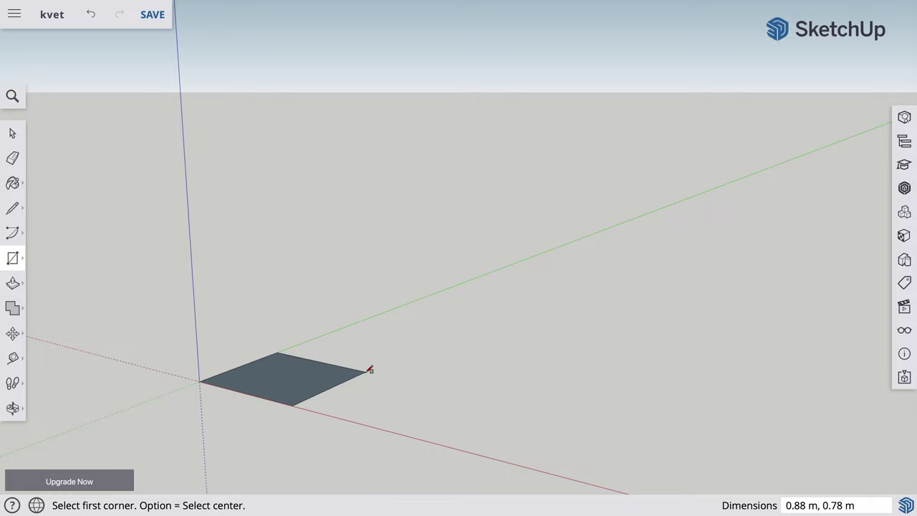
type("1")
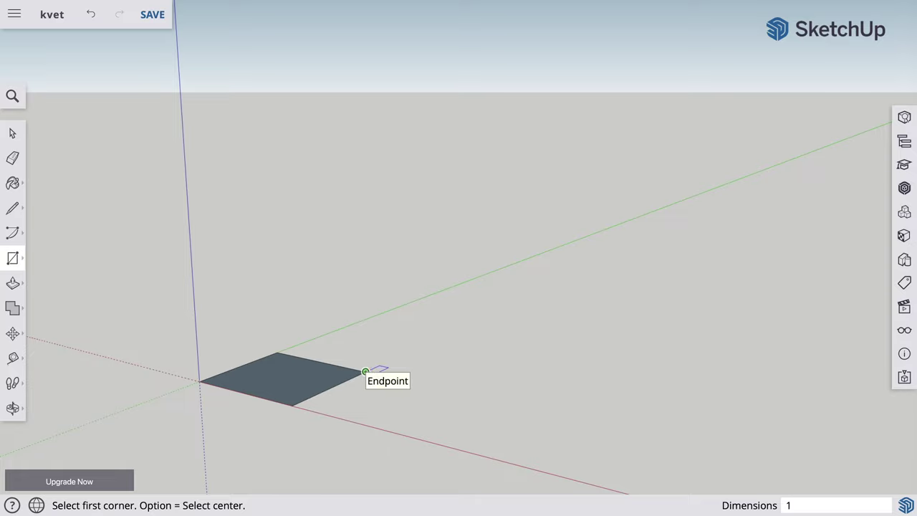
type(",1")
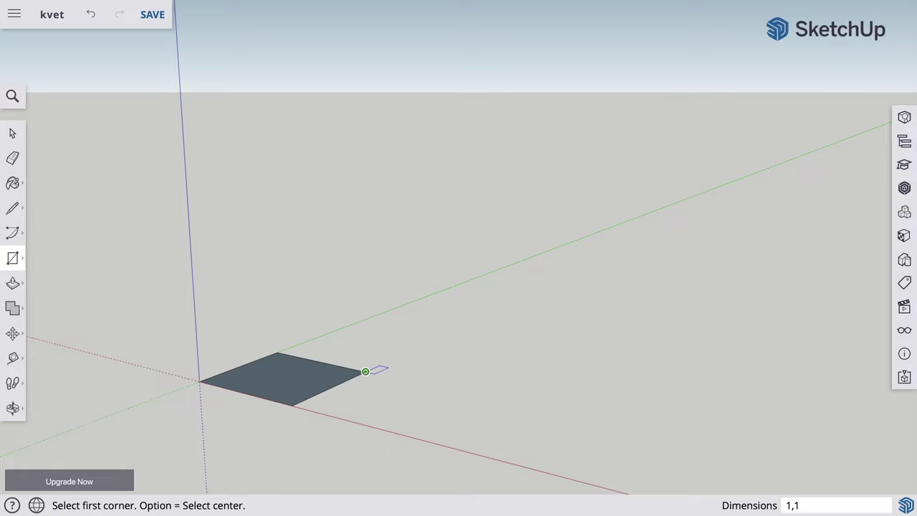
key("Return")
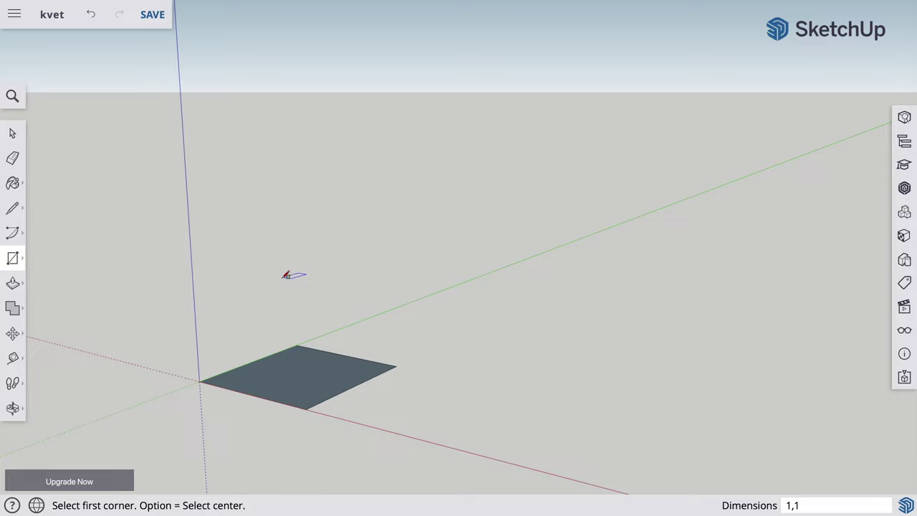
key("m")
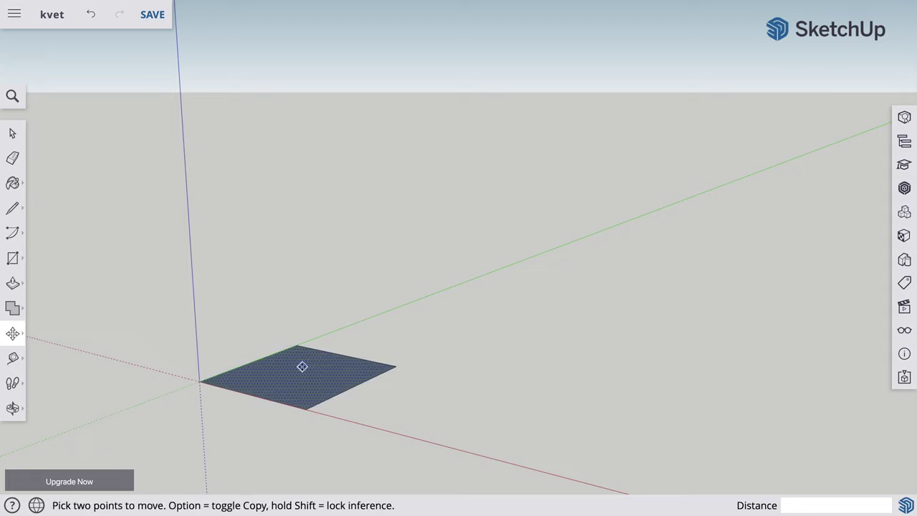
left_click(304, 367)
key("alt")
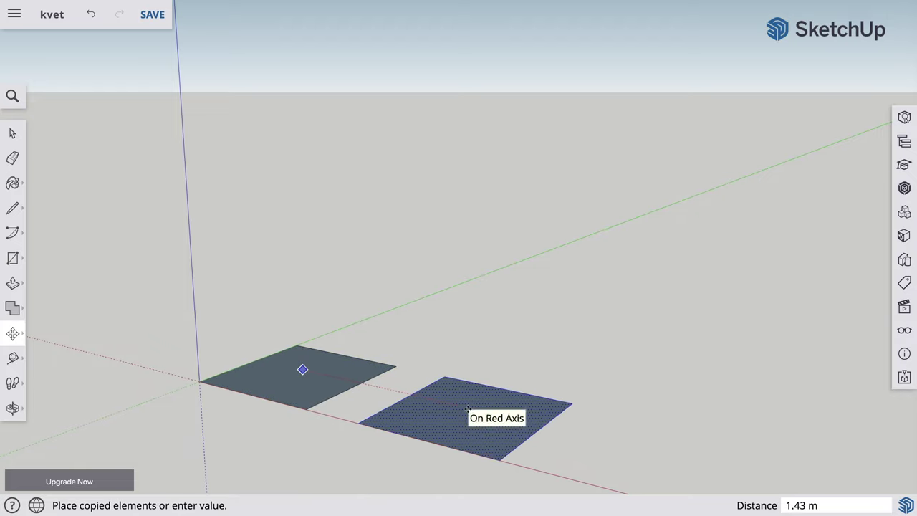
left_click(468, 406)
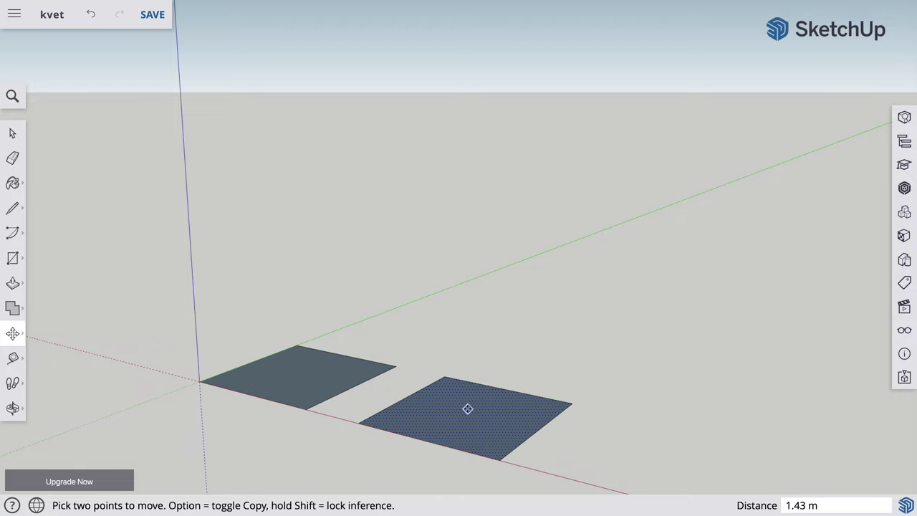
left_click(92, 22)
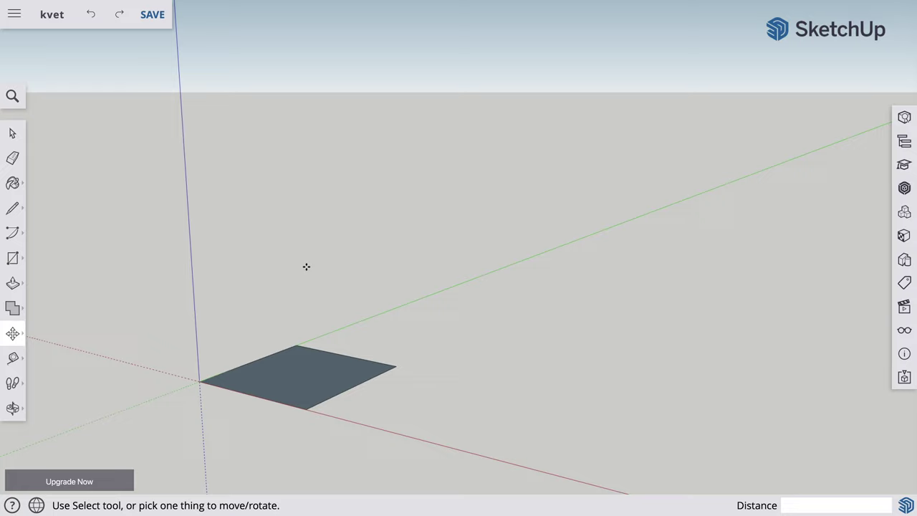
- Box-select the square face with its edges and paste a duplicate of it
left_click(12, 134)
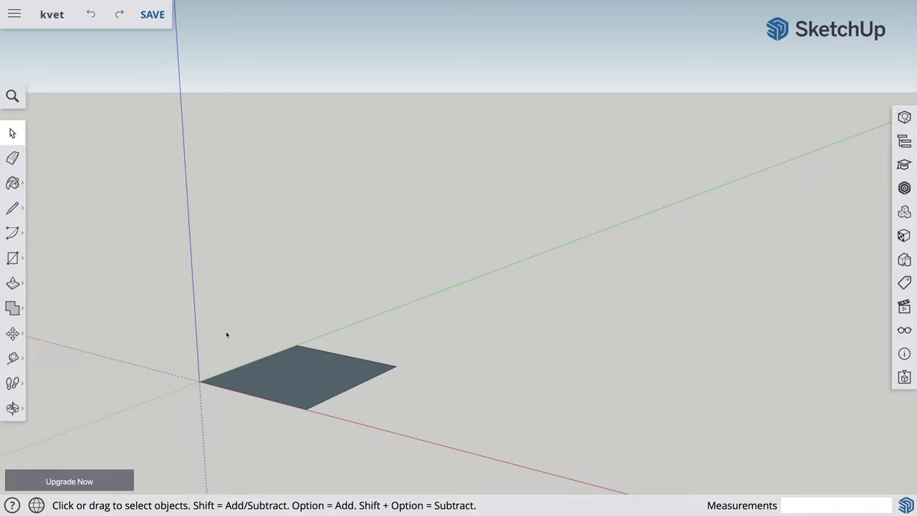
mouse_move(206, 325)
left_mouse_down()
mouse_move(404, 415)
mouse_move(403, 425)
left_mouse_up()
left_click_drag(156, 304, 410, 356)
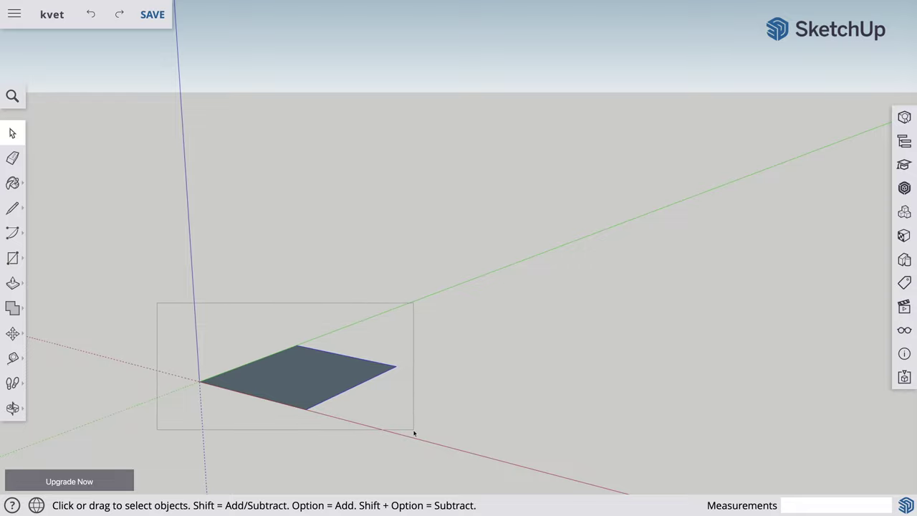
left_click_drag(411, 356, 413, 438)
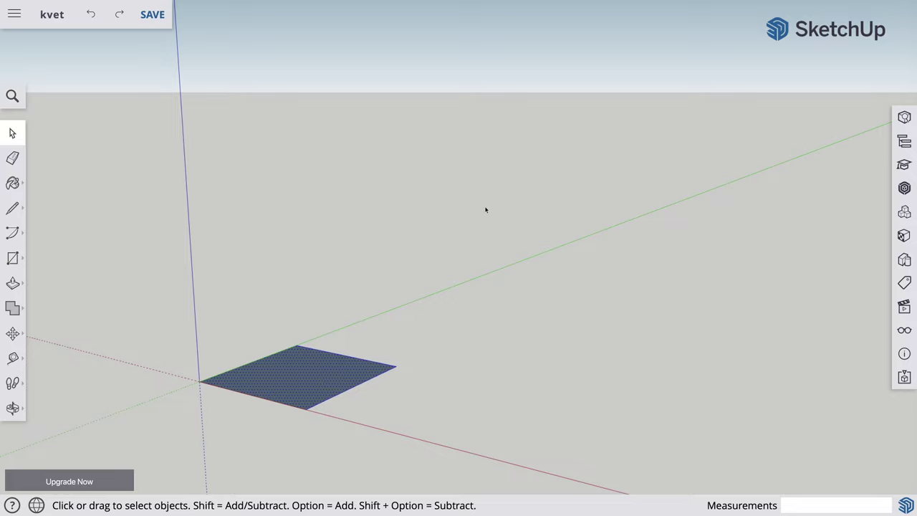
key("ctrl+v")
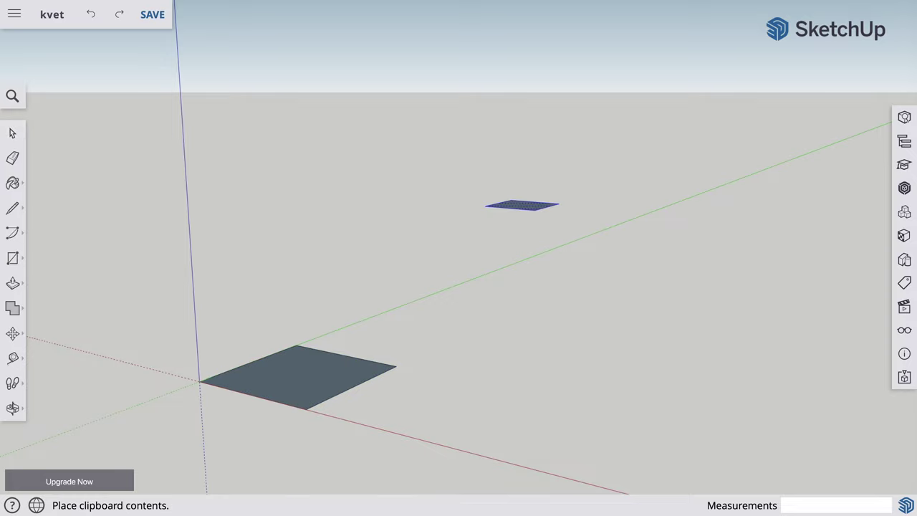
- Undo the paste, redo the square, then select its corner edges and show Entity Info (2 edges)
left_click(92, 16)
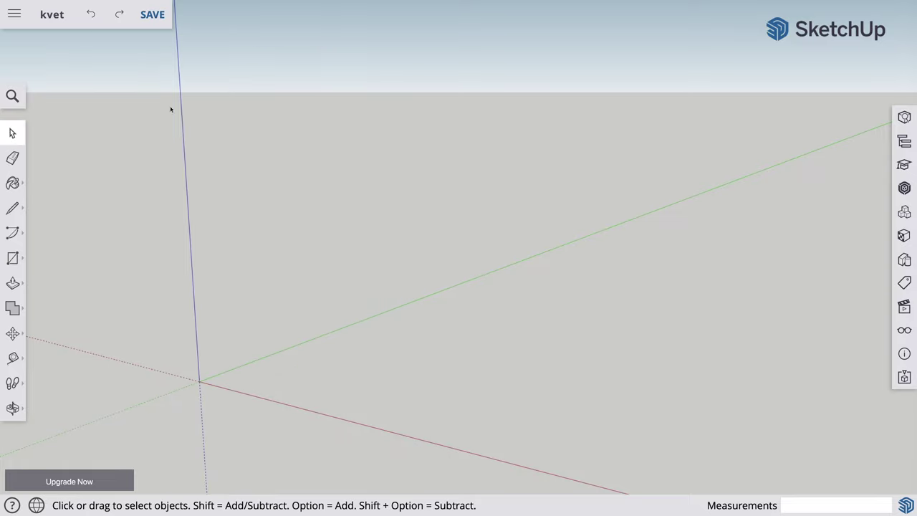
left_click(123, 18)
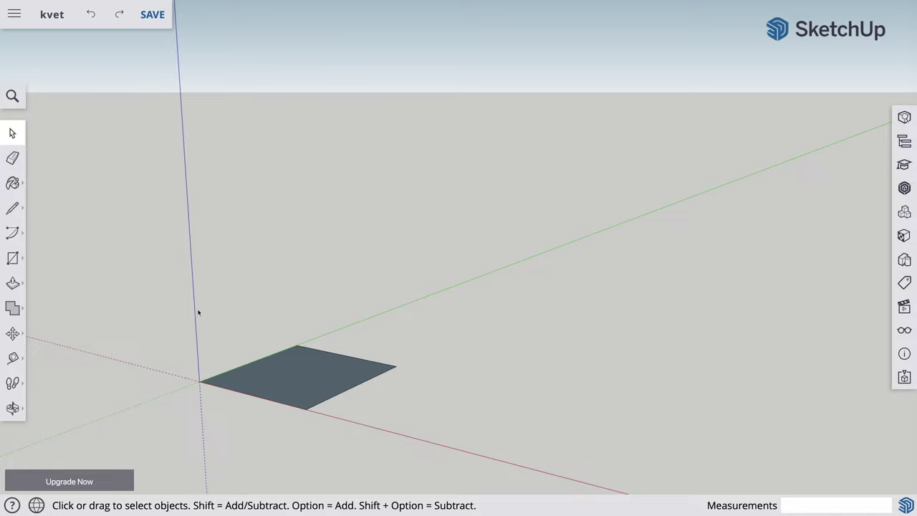
mouse_move(179, 310)
left_mouse_down()
mouse_move(412, 339)
mouse_move(328, 352)
mouse_move(295, 411)
mouse_move(324, 422)
left_mouse_up()
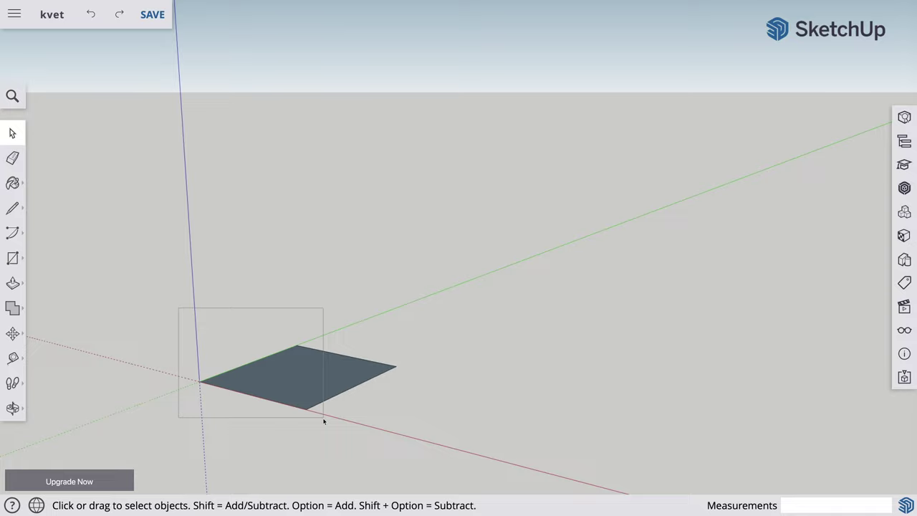
mouse_move(324, 422)
left_mouse_down()
mouse_move(339, 419)
mouse_move(322, 422)
left_mouse_up()
left_click_drag(321, 421, 321, 419)
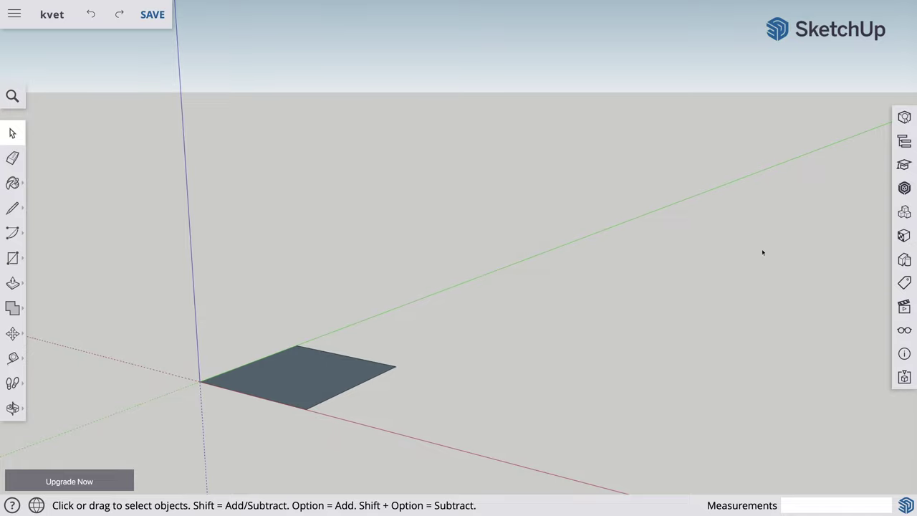
left_click(904, 118)
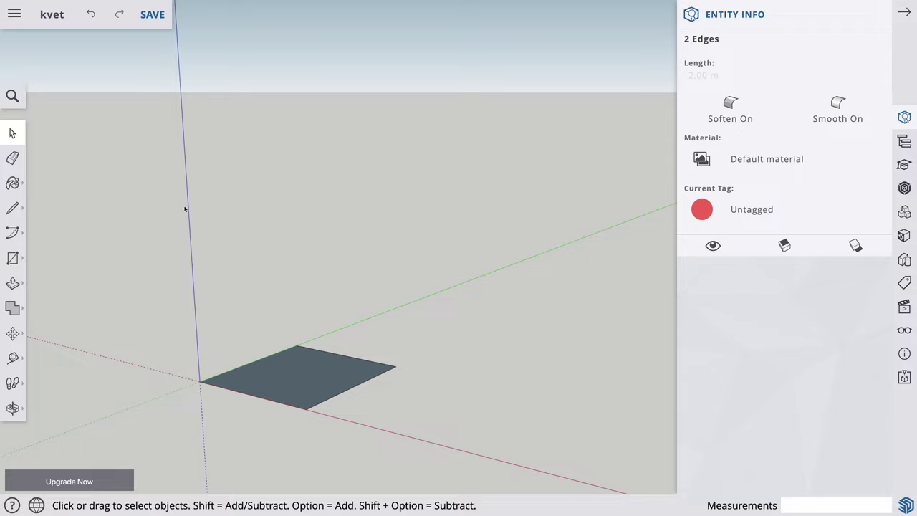
- Select the square face with its edges to inspect it, then close Entity Info
left_click(453, 366)
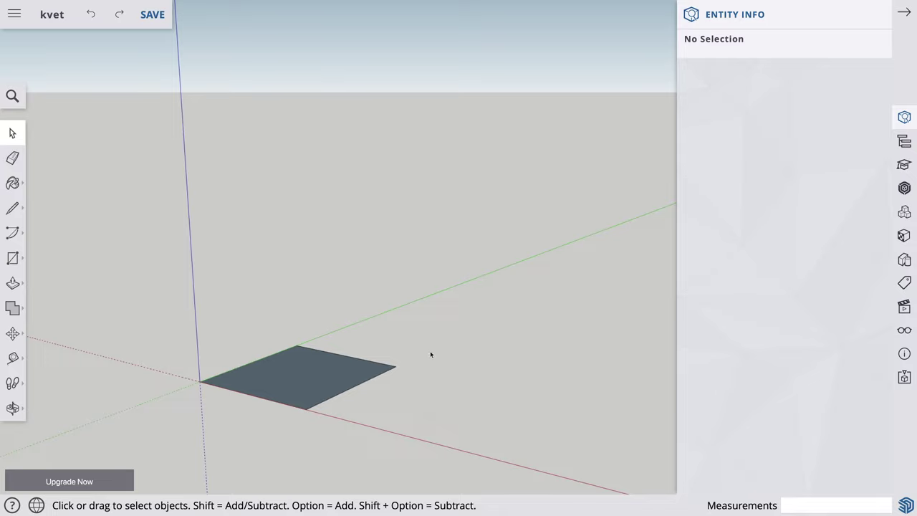
mouse_move(430, 354)
left_mouse_down()
mouse_move(423, 415)
mouse_move(260, 411)
left_mouse_up()
left_click_drag(260, 411, 260, 411)
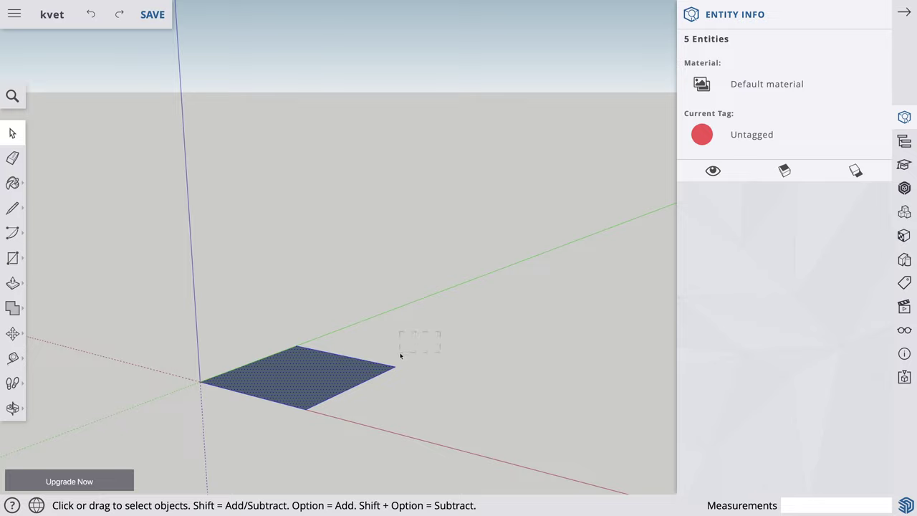
mouse_move(400, 355)
left_mouse_down()
mouse_move(340, 408)
mouse_move(400, 409)
mouse_move(278, 425)
left_mouse_up()
mouse_move(383, 427)
left_mouse_down()
mouse_move(359, 427)
mouse_move(414, 422)
left_mouse_up()
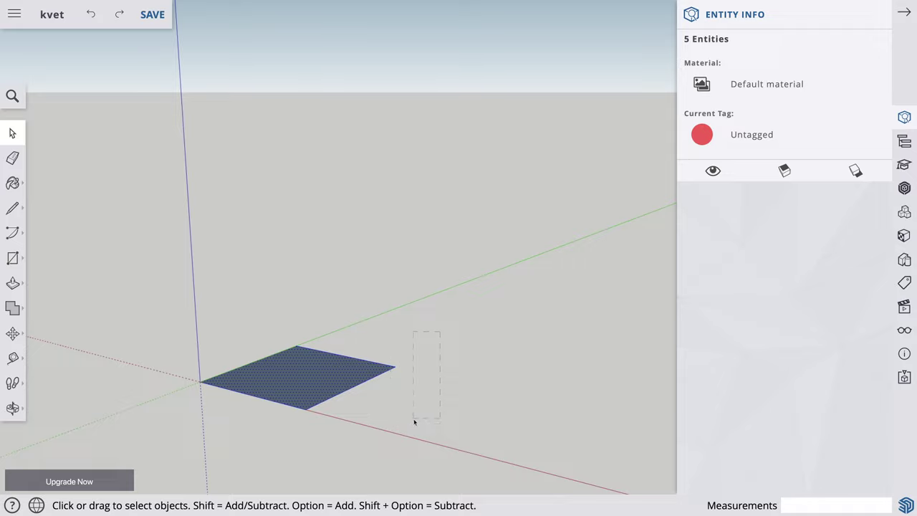
left_click(420, 368)
left_click_drag(425, 379, 381, 389)
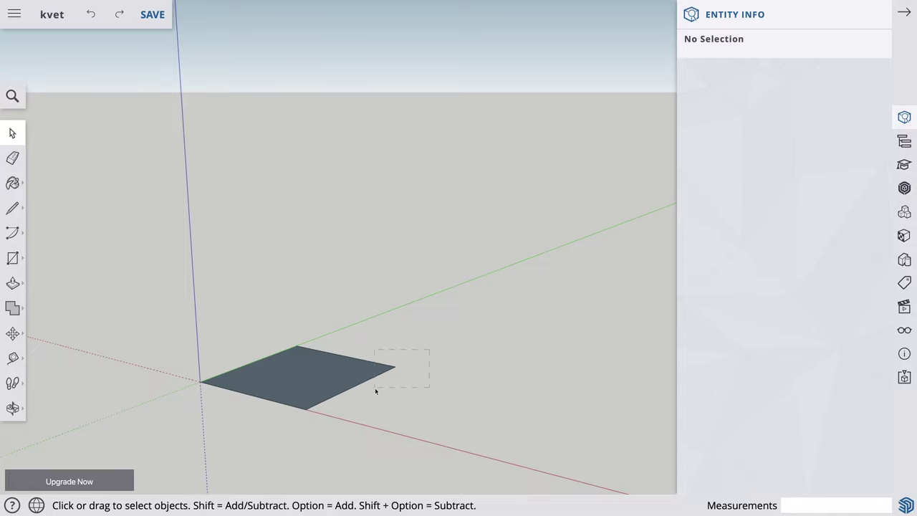
left_click_drag(375, 388, 375, 387)
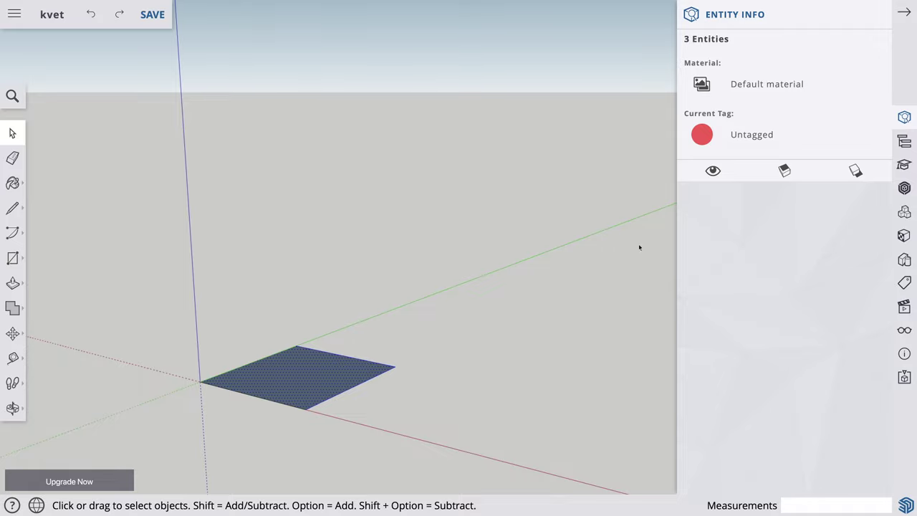
left_click(903, 12)
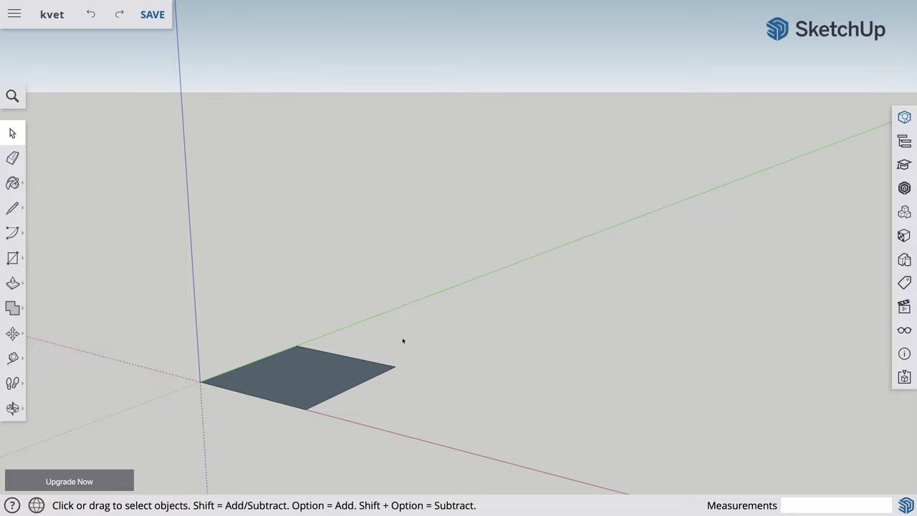
- Push/Pull the square face up exactly 1 m into a cube
key("p")
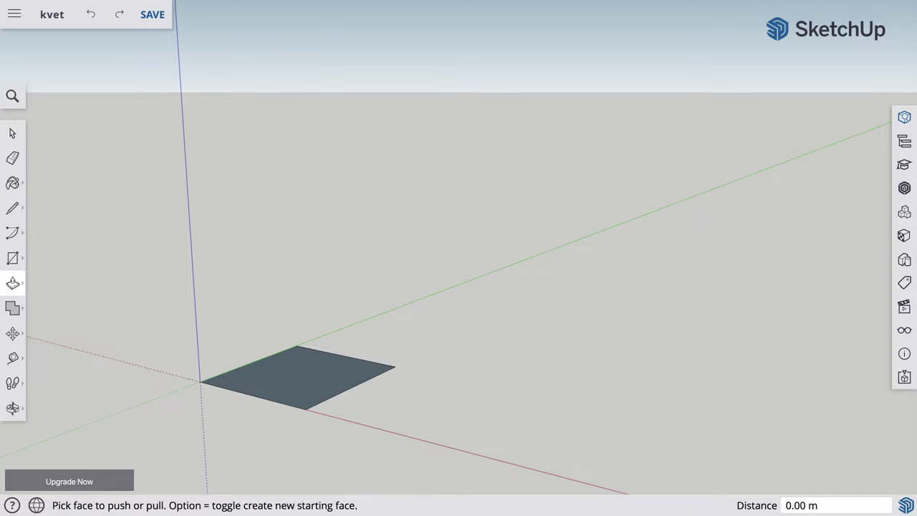
left_click(310, 370)
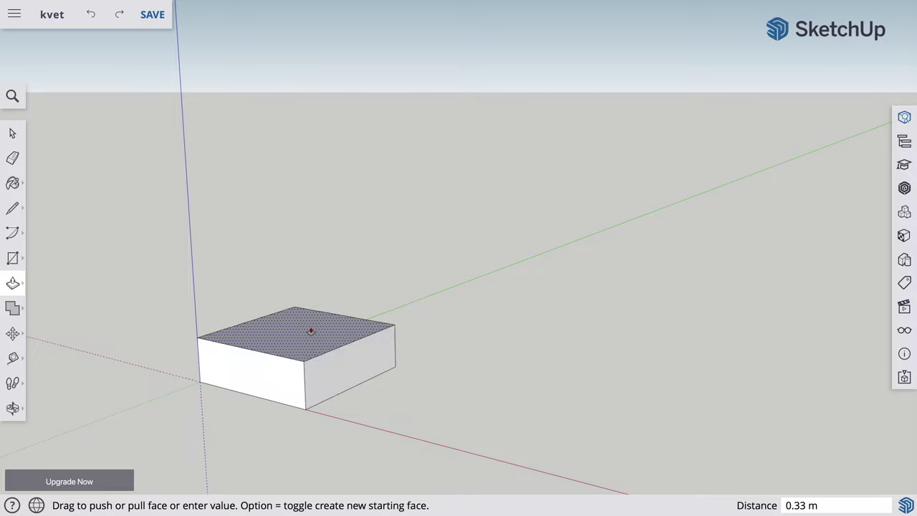
left_click(311, 327)
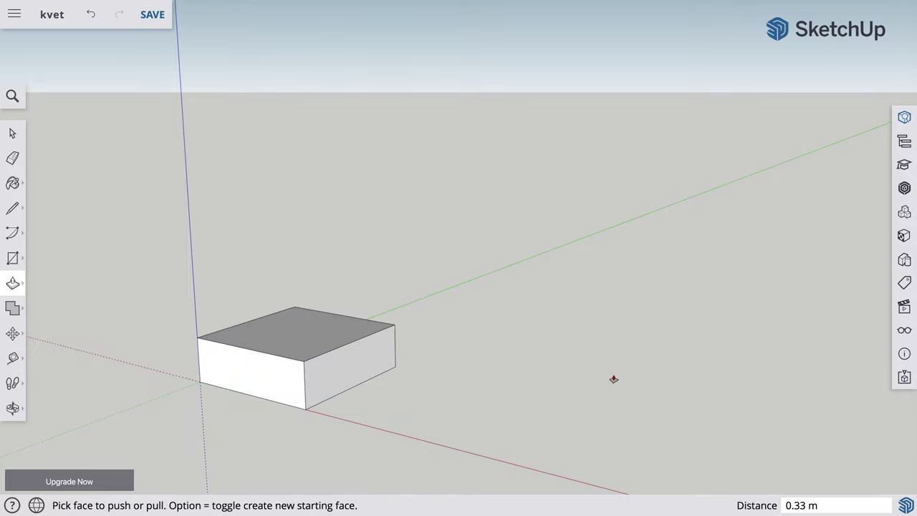
type("1")
key("Return")
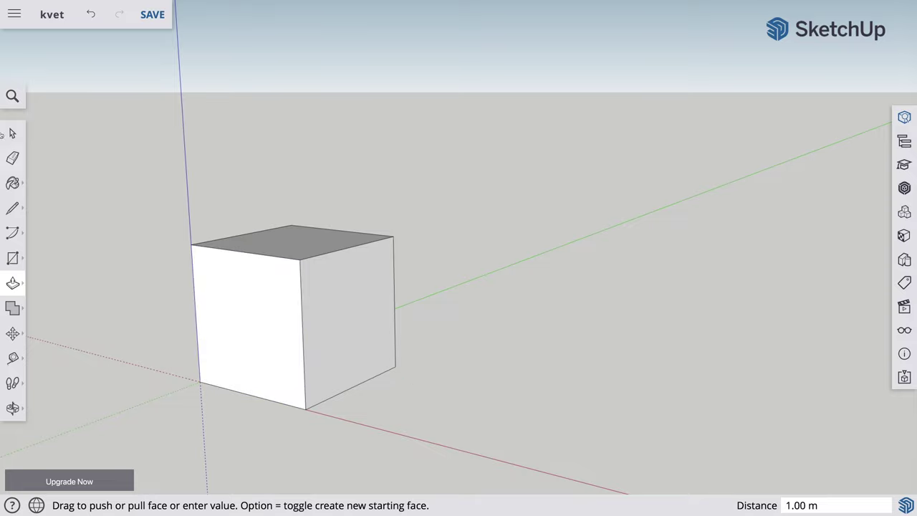
left_click(12, 133)
- Window-select the entire cube and show its Entity Info, listing 18 entities
mouse_move(143, 177)
left_mouse_down()
mouse_move(362, 190)
mouse_move(456, 431)
left_mouse_up()
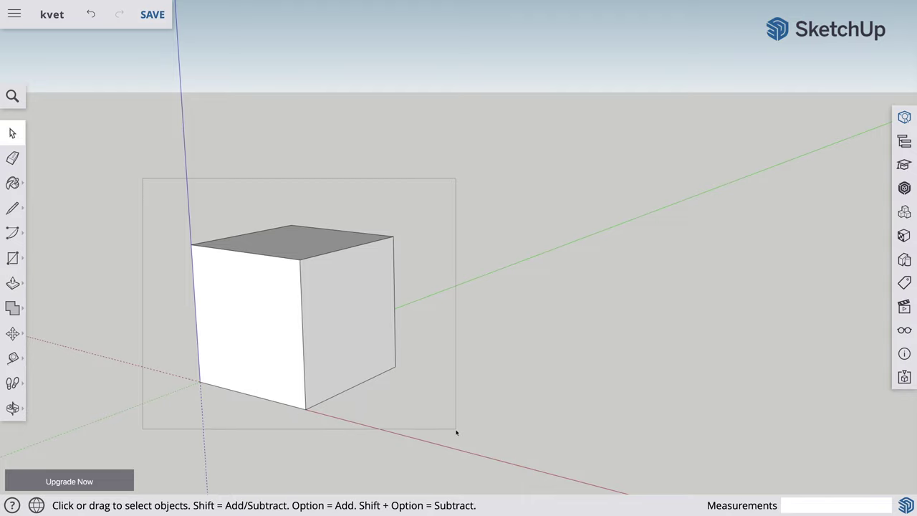
left_click_drag(456, 432, 456, 431)
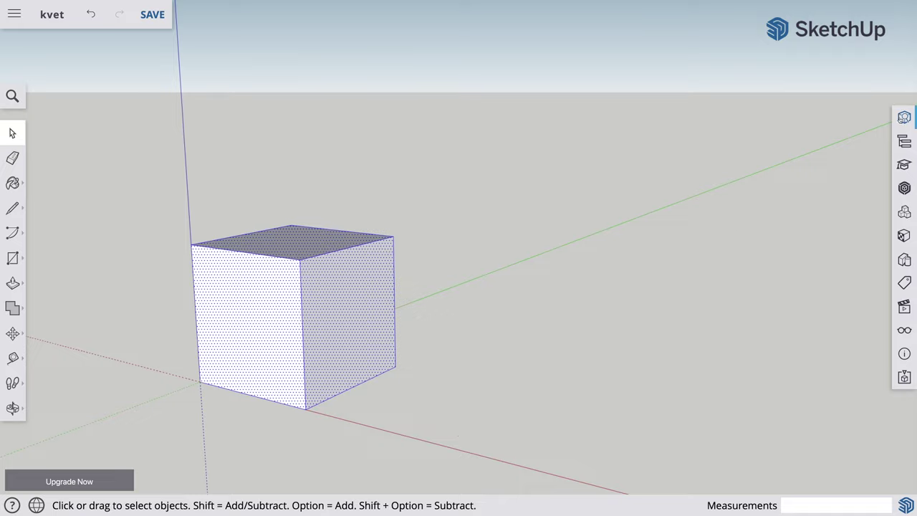
left_click(904, 117)
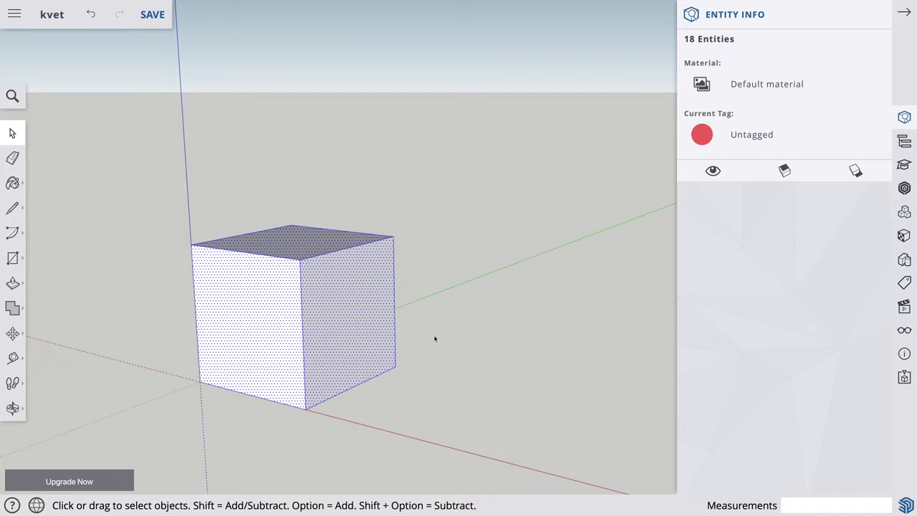
- Make the selected cube a group, a 1 m³ solid, and save the model
right_click(293, 323)
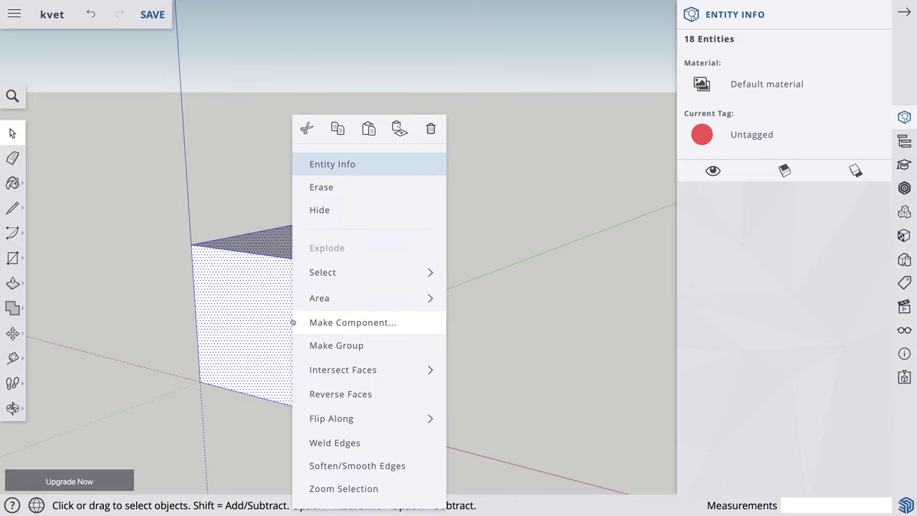
left_click(336, 345)
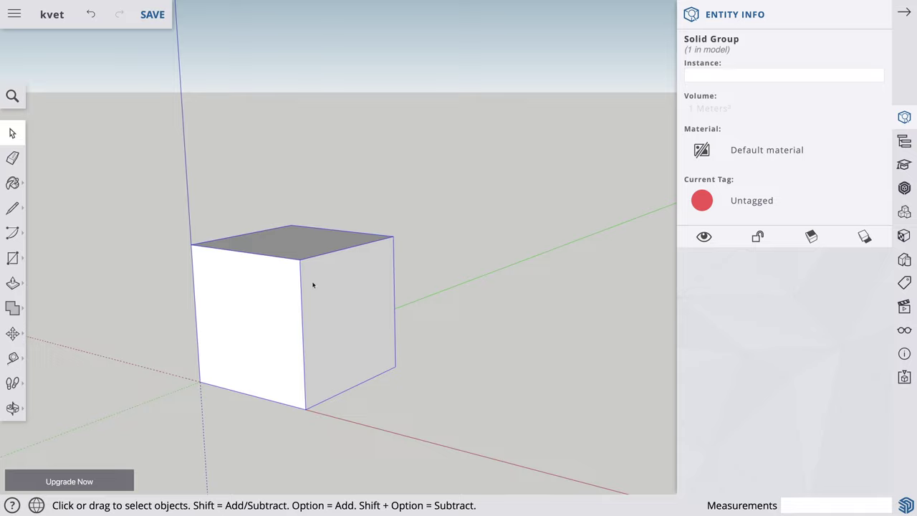
key("ctrl+s")
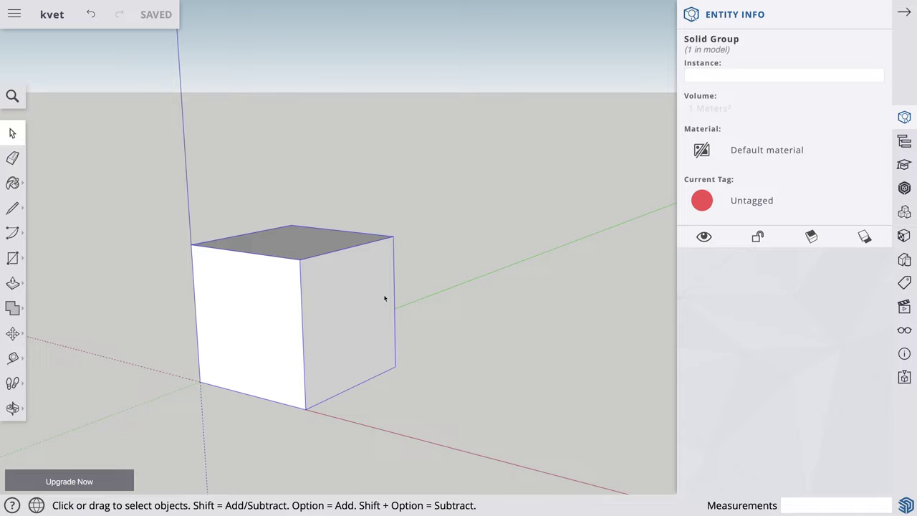
- Close Entity Info, undo three times, then redo twice to keep only the flat square
left_click(904, 12)
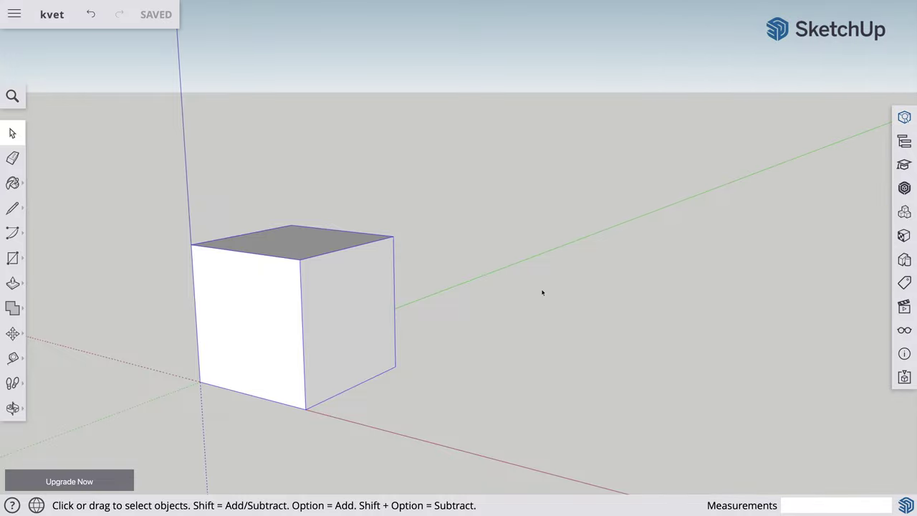
left_click(91, 15)
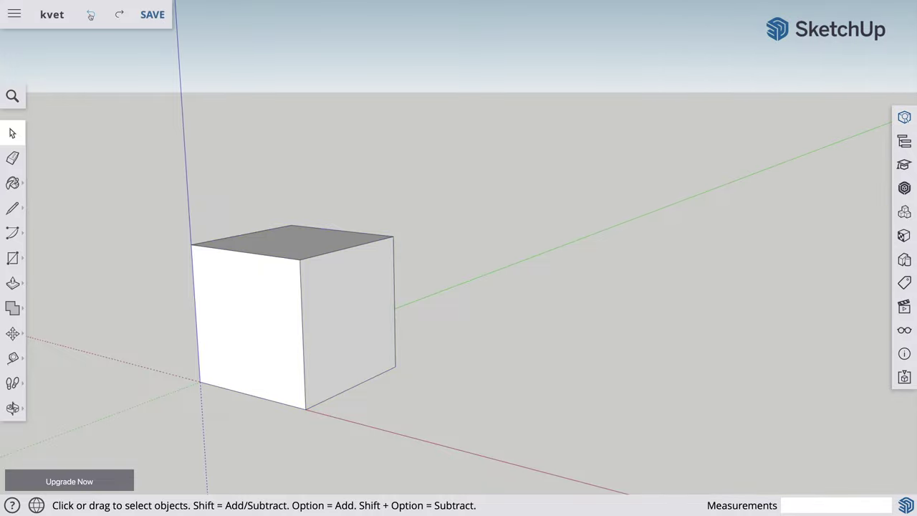
left_click(91, 14)
left_click(90, 14)
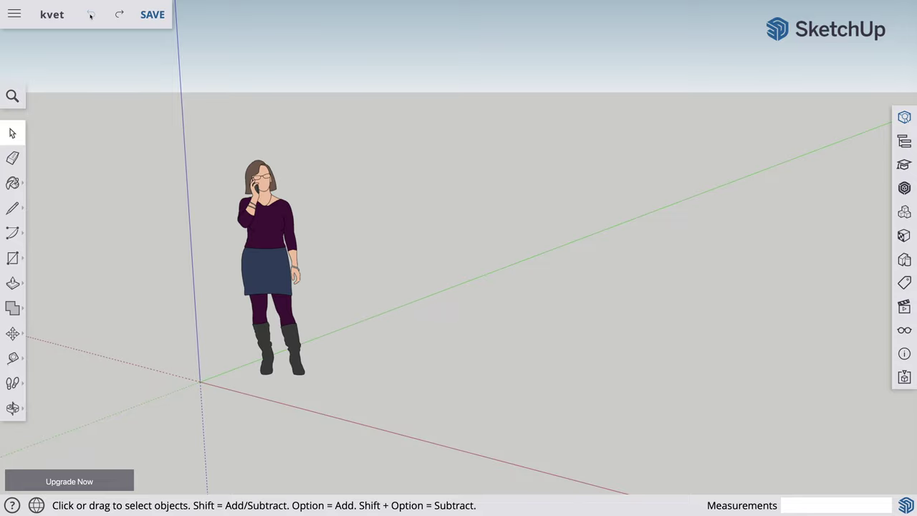
left_click(119, 14)
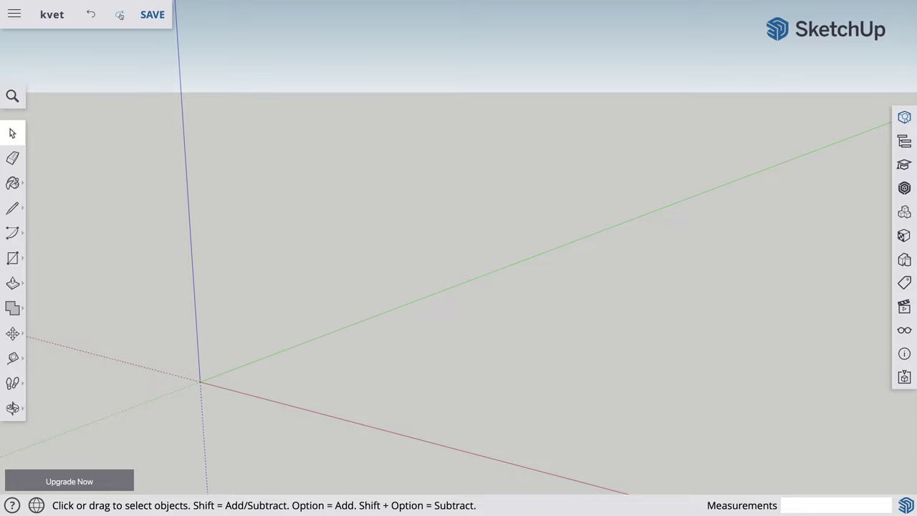
left_click(119, 14)
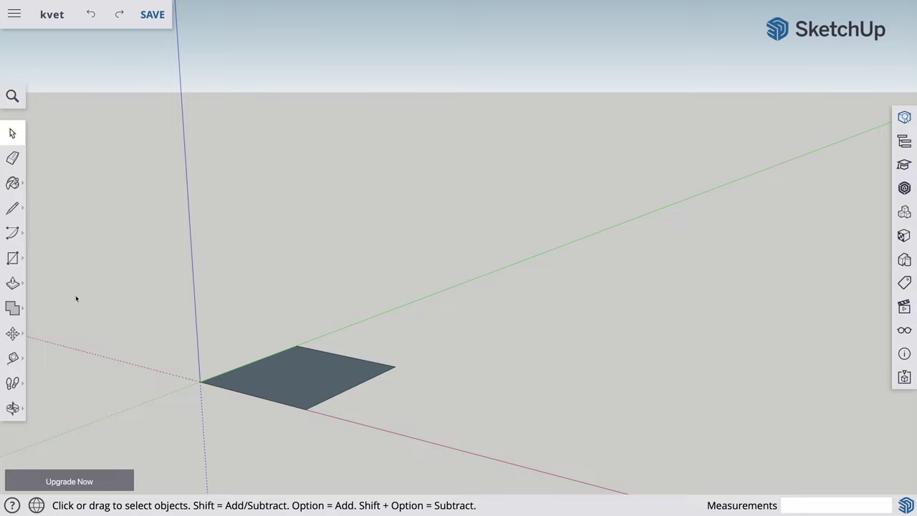
- Draw half-circle arcs with a 0.50 m bulge on two adjacent sides of the square
left_click(13, 233)
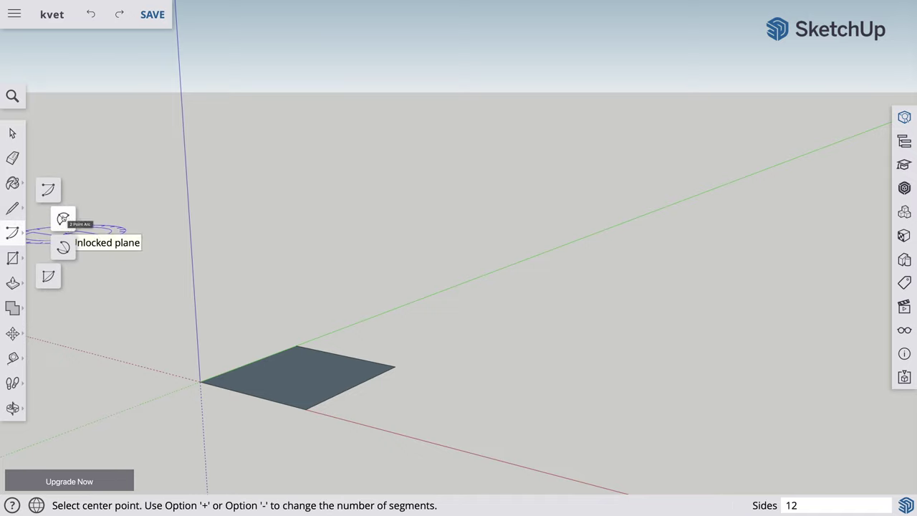
left_click(63, 218)
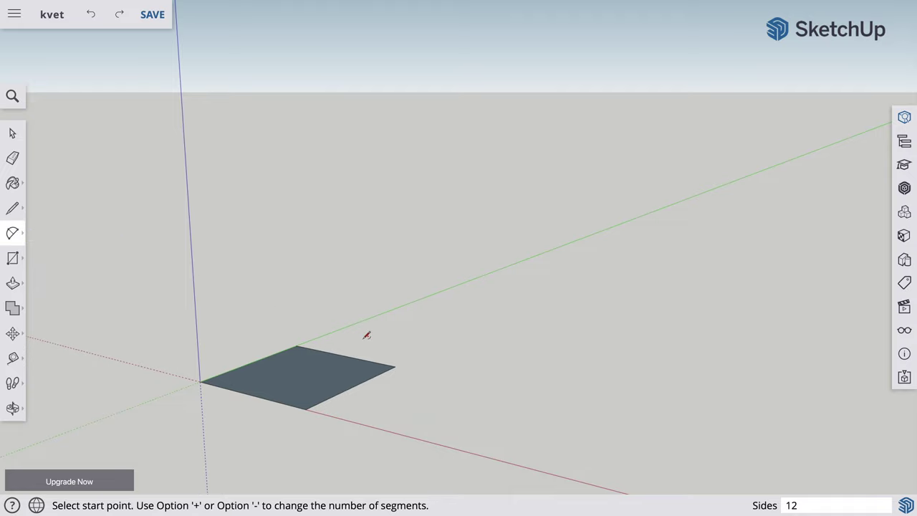
left_click(296, 344)
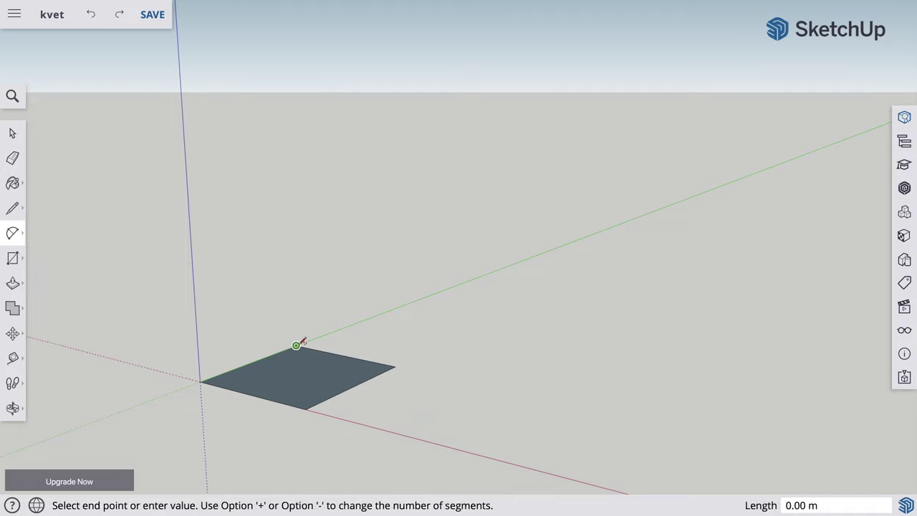
left_click(395, 366)
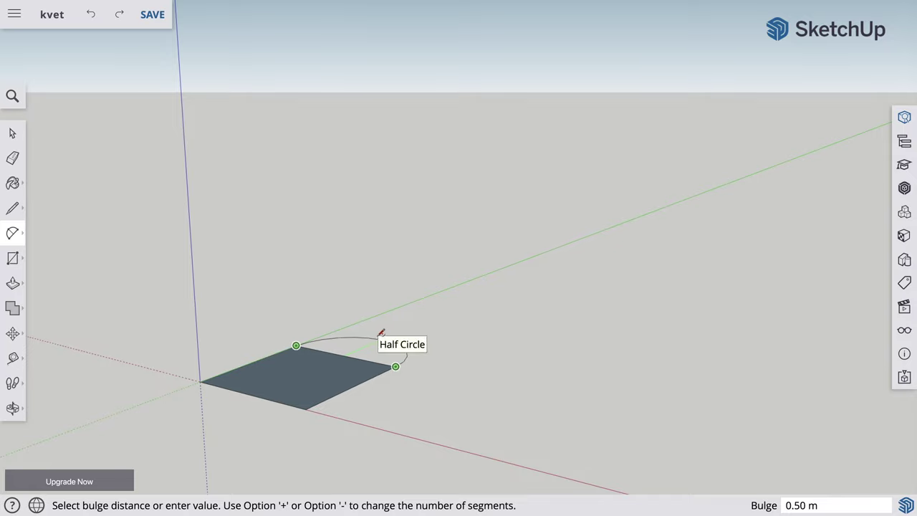
left_click(381, 333)
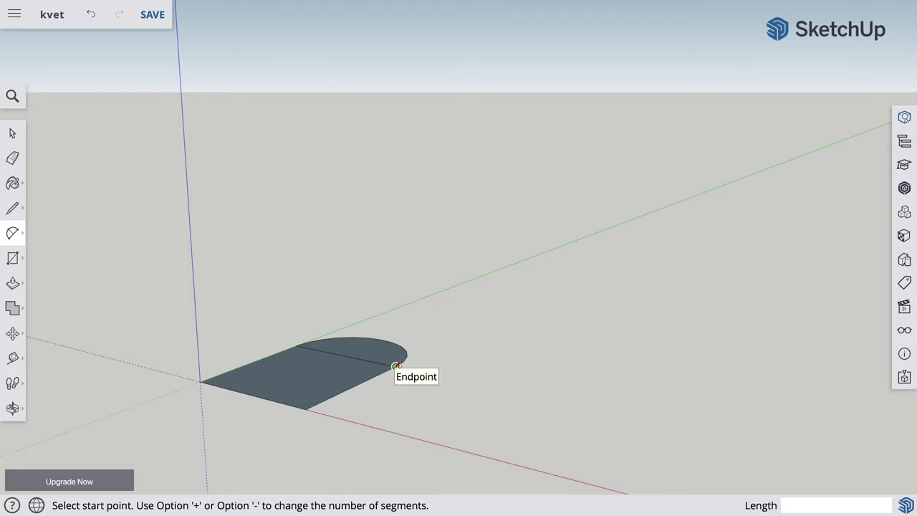
left_click(395, 366)
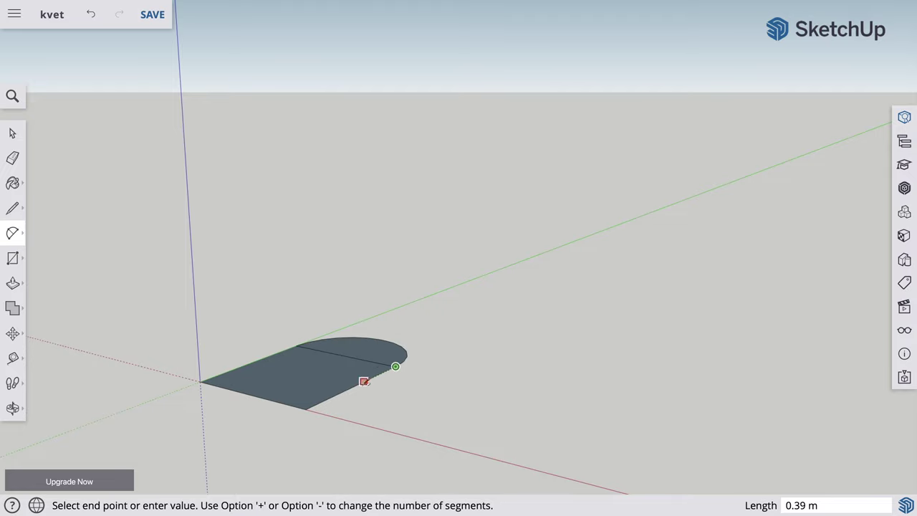
left_click(310, 406)
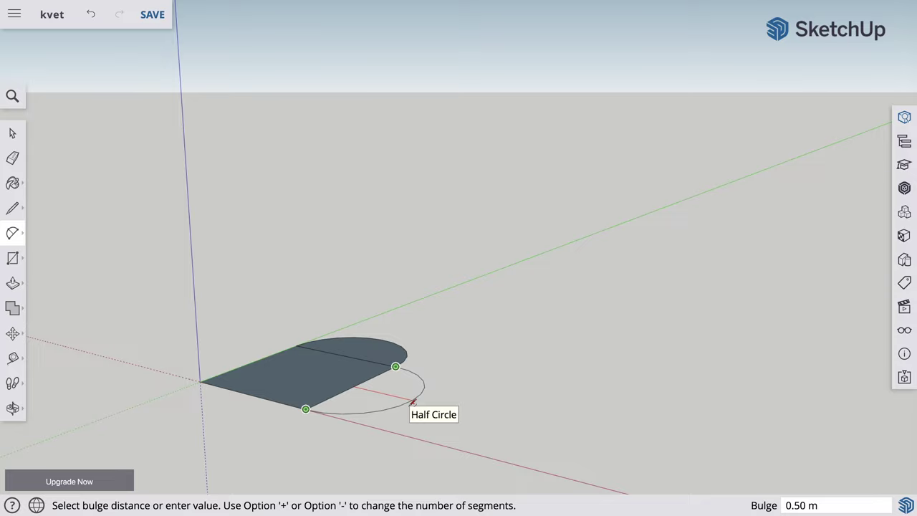
left_click(412, 402)
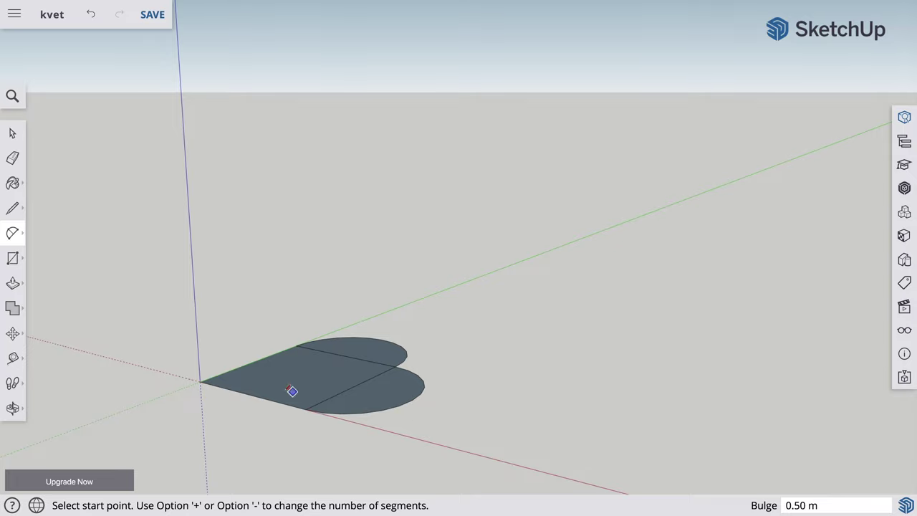
- Draw half-circle arcs on the remaining two sides, entering a 0.5 m bulge for the last one
left_click(200, 381)
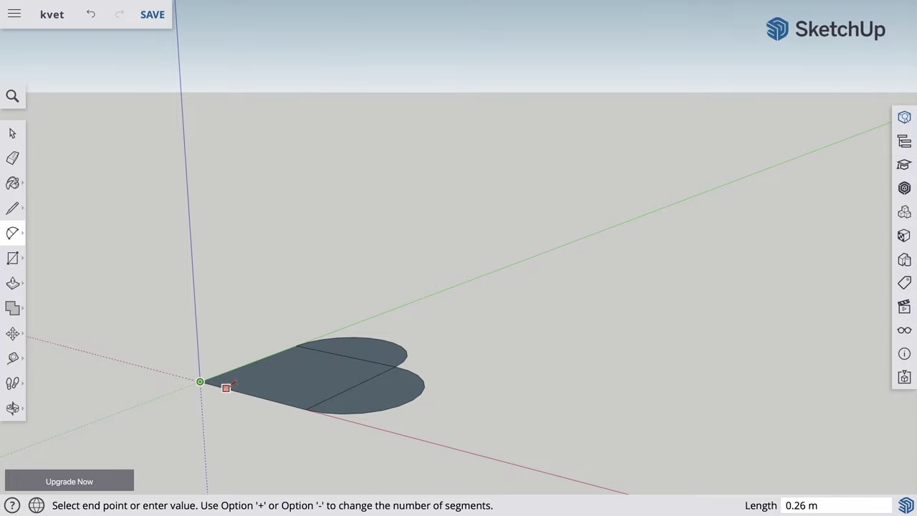
left_click(307, 407)
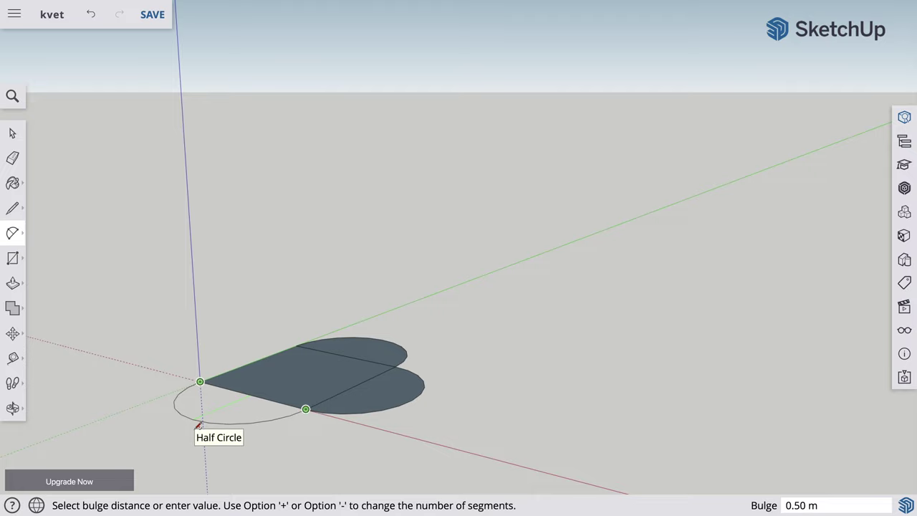
left_click(198, 424)
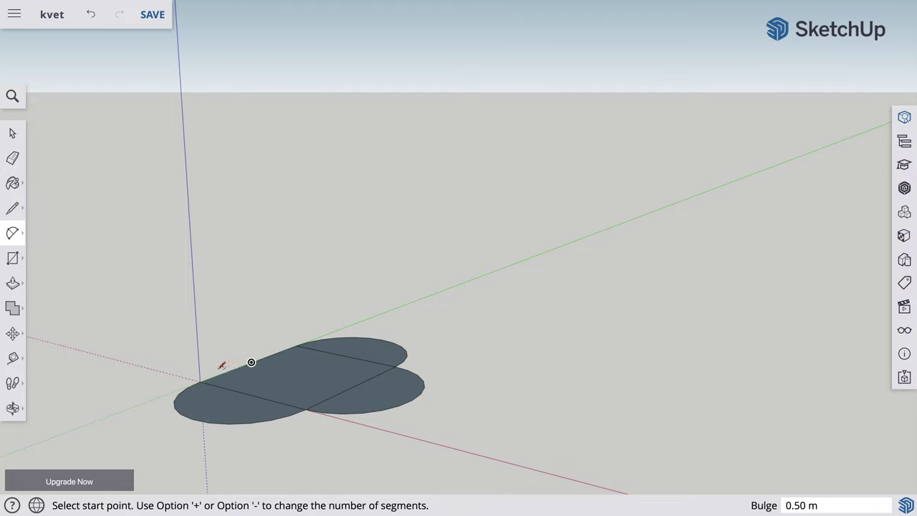
left_click(201, 380)
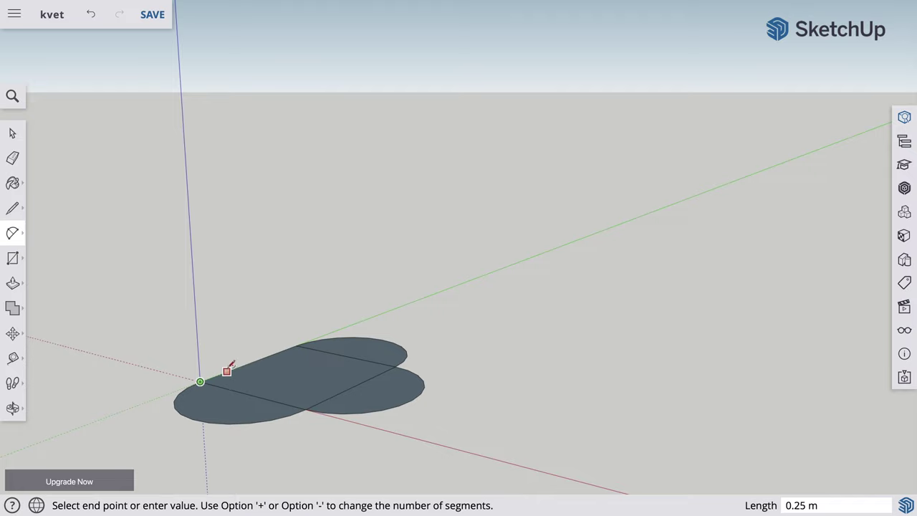
left_click(295, 345)
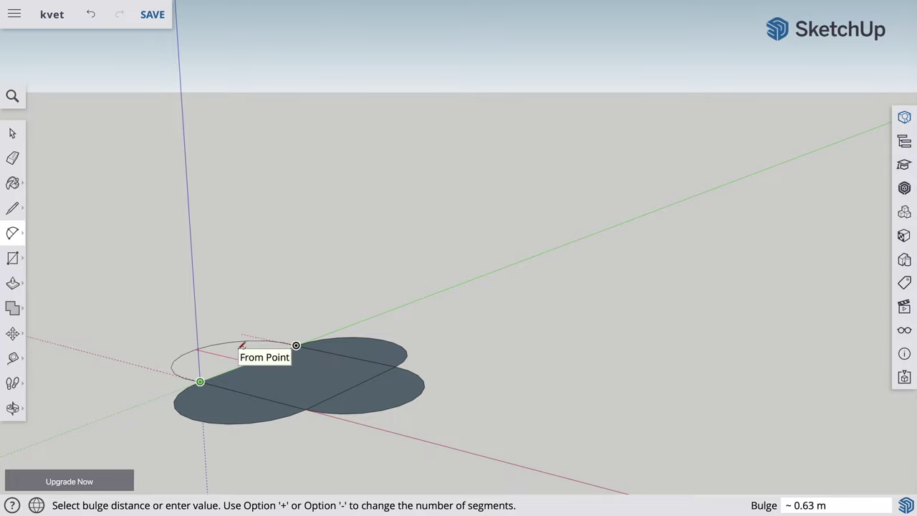
left_click(242, 344)
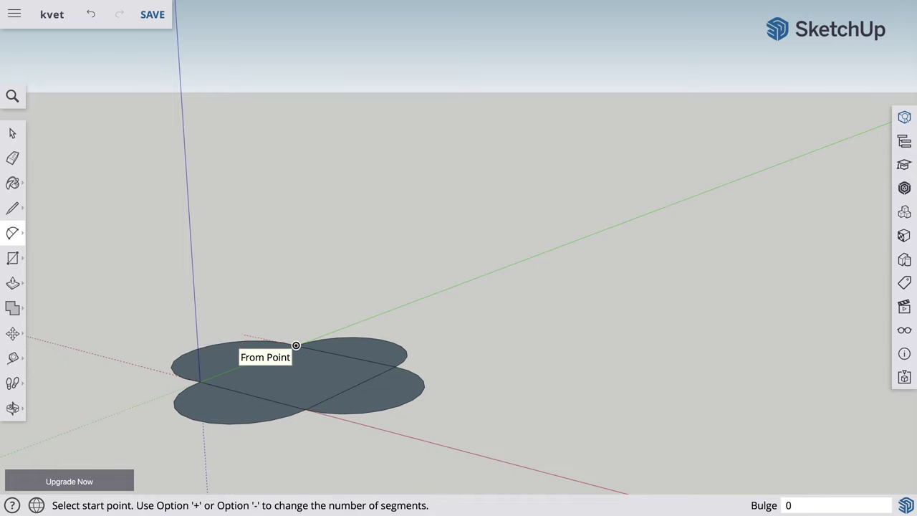
type(".5")
type("m")
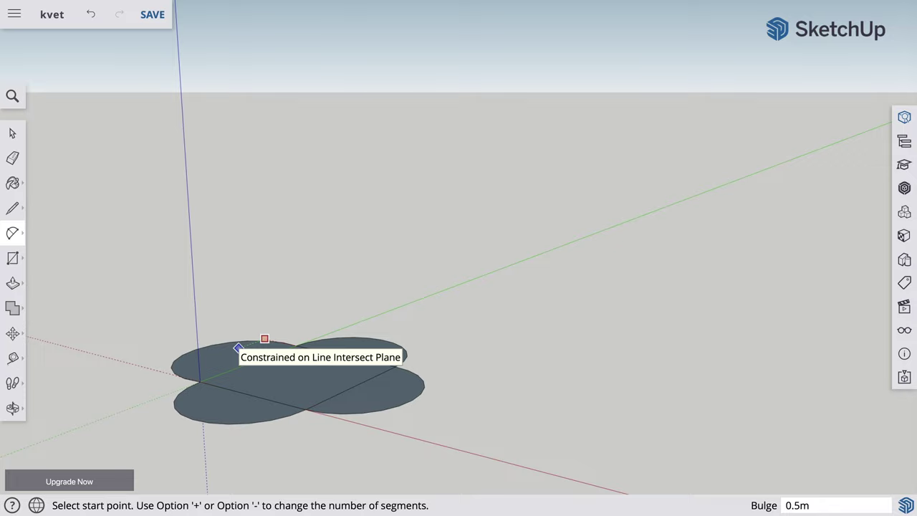
key("Return")
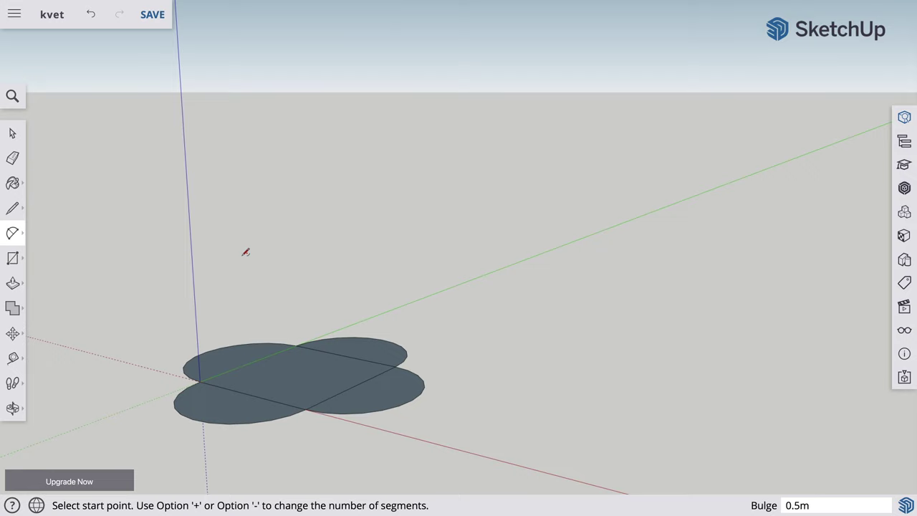
- Push/Pull the central square up 0.25 m and raise the right half-circle lobe to match
key("p")
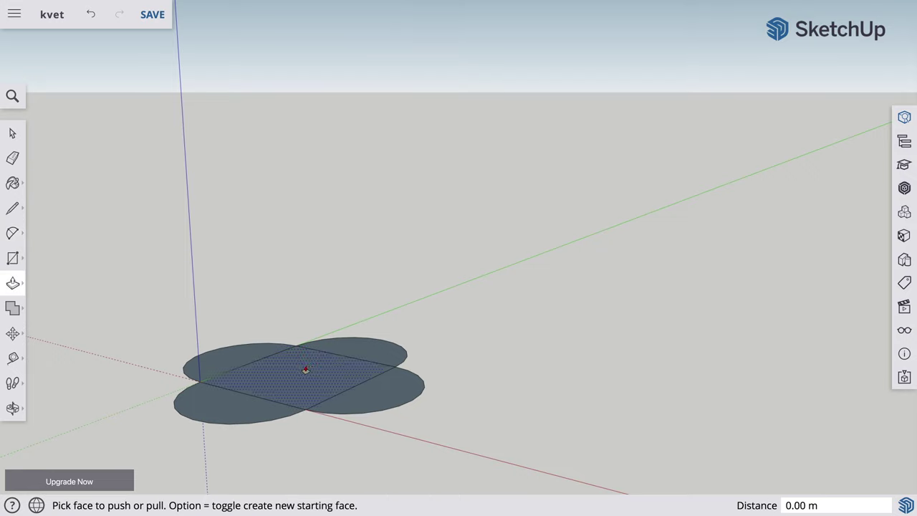
left_click(305, 368)
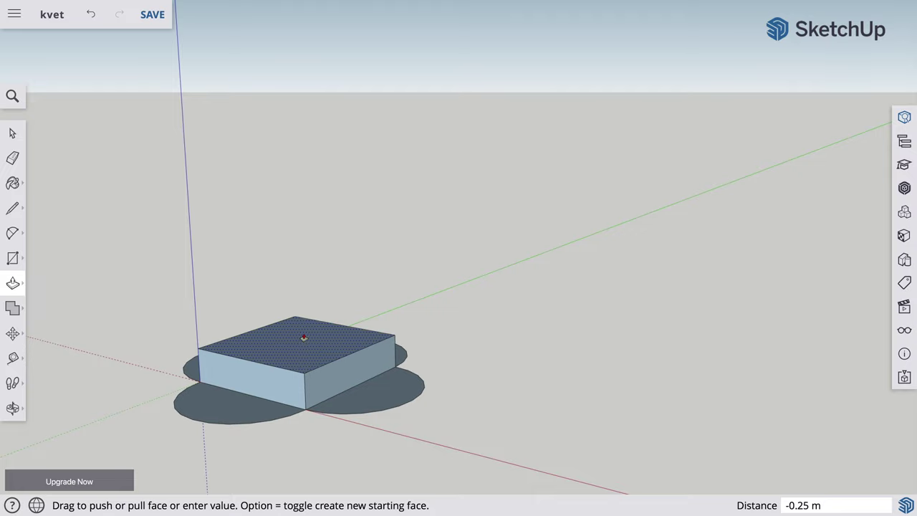
left_click(304, 337)
double_click(379, 391)
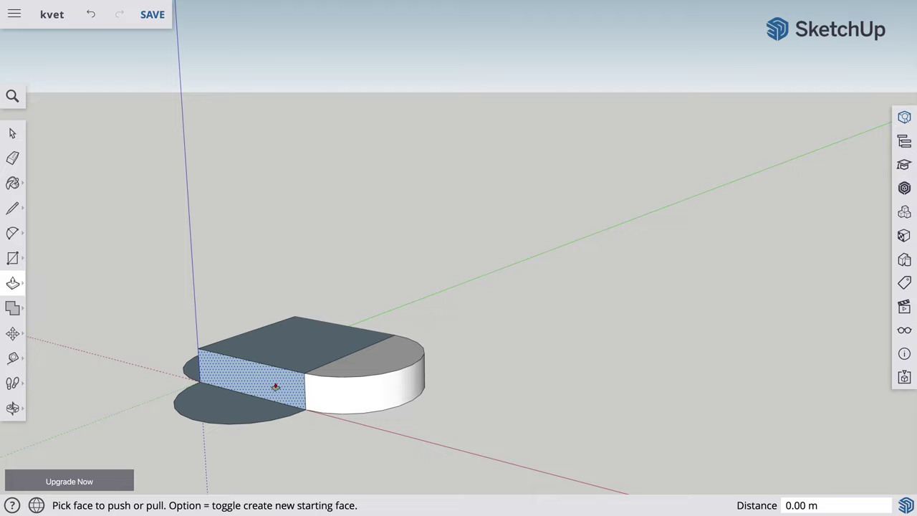
left_click(12, 408)
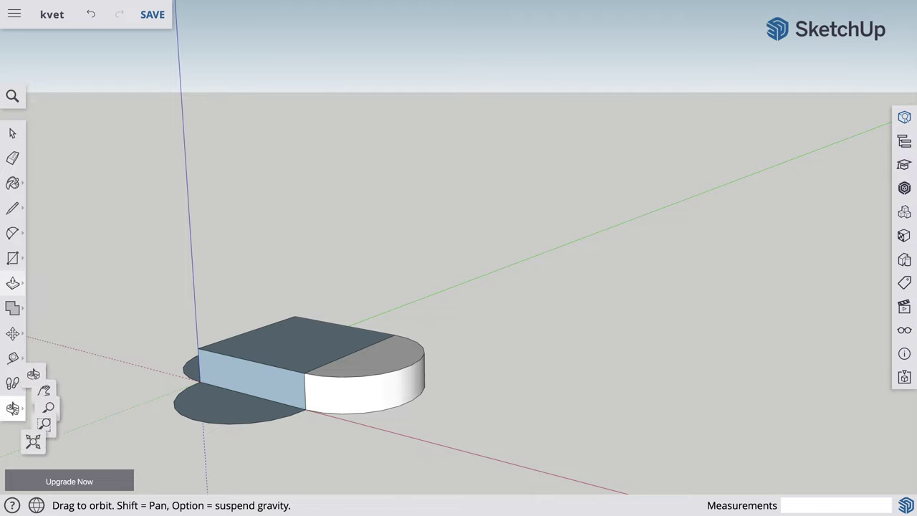
- Undo both Push/Pull extrusions so the square and lobes are flat again
mouse_move(346, 452)
left_mouse_down()
mouse_move(349, 205)
mouse_move(484, 129)
mouse_move(469, 137)
left_mouse_up()
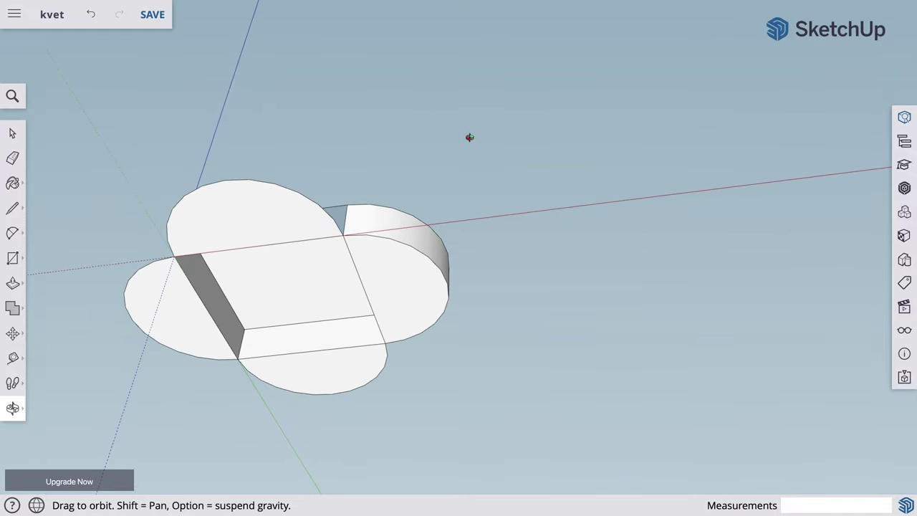
mouse_move(469, 136)
left_mouse_down()
mouse_move(459, 141)
mouse_move(399, 306)
mouse_move(401, 447)
left_mouse_up()
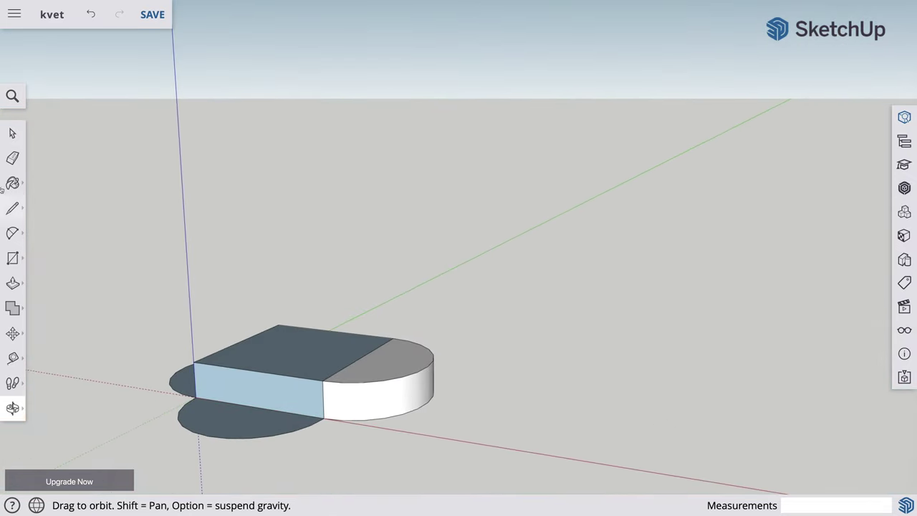
left_click(91, 16)
left_click(92, 16)
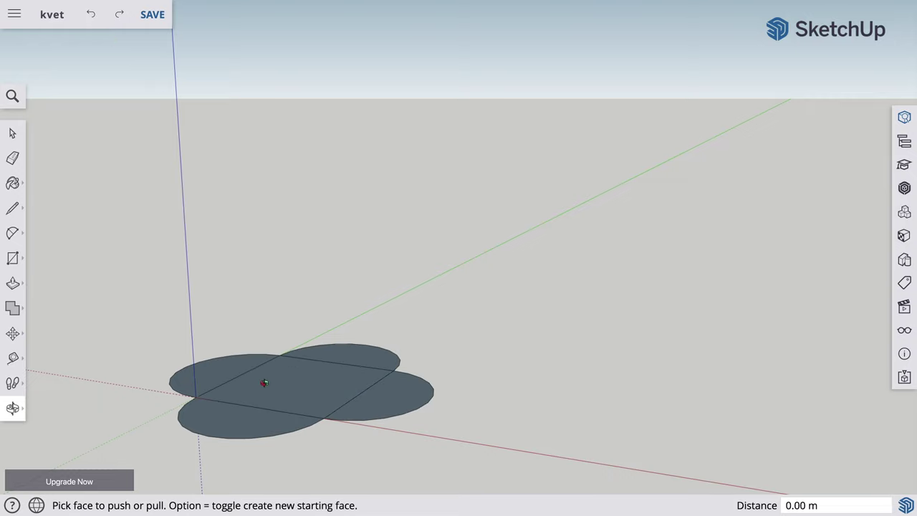
key("p")
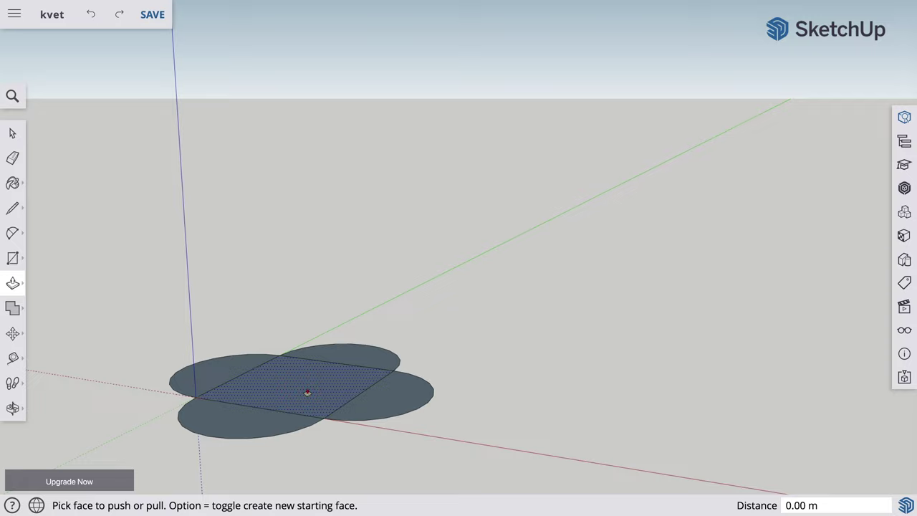
- Raise the central square 0.22 m and extrude the right and front lobes to match
left_click_drag(307, 392, 306, 361)
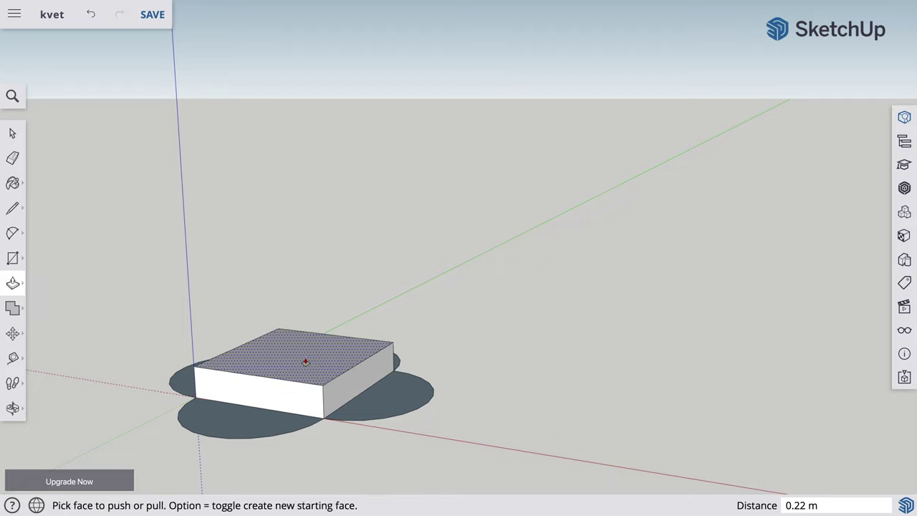
double_click(386, 405)
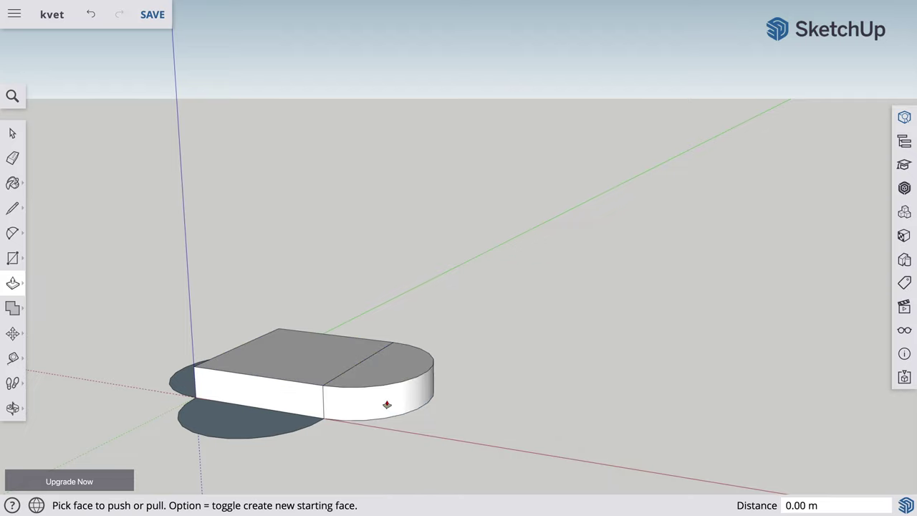
left_click(242, 417)
left_click(242, 417)
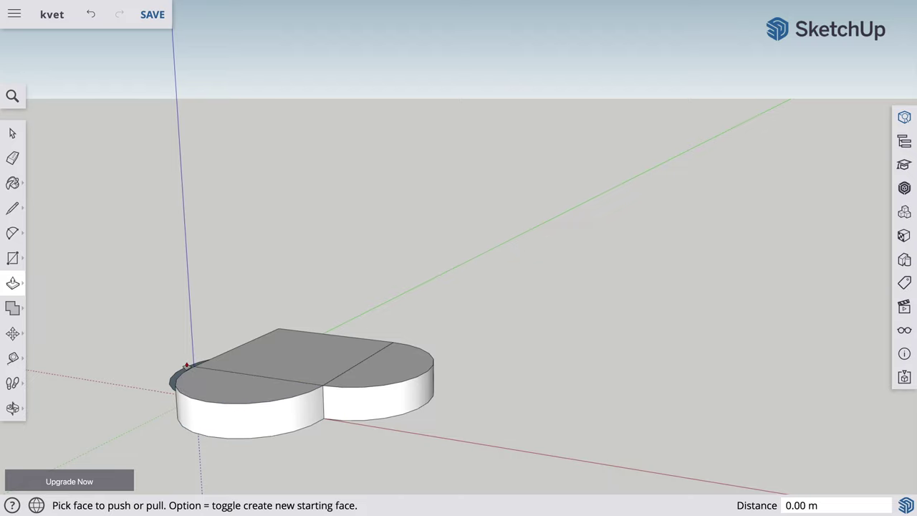
- Extrude the two remaining flat lobes to the same height, orbiting to reach each one
left_click(12, 407)
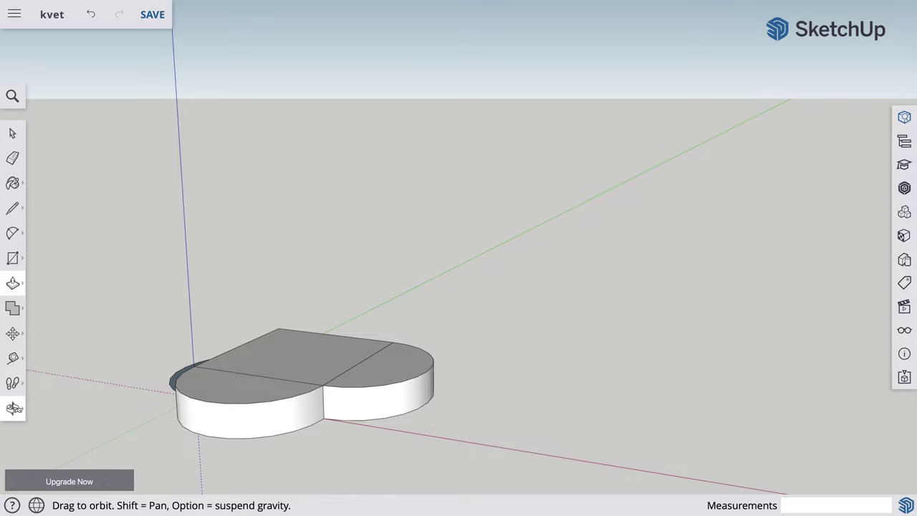
mouse_move(130, 408)
left_mouse_down()
mouse_move(221, 432)
mouse_move(537, 401)
mouse_move(685, 256)
mouse_move(696, 275)
mouse_move(686, 131)
mouse_move(596, 390)
mouse_move(309, 454)
left_mouse_up()
left_click_drag(229, 331, 248, 417)
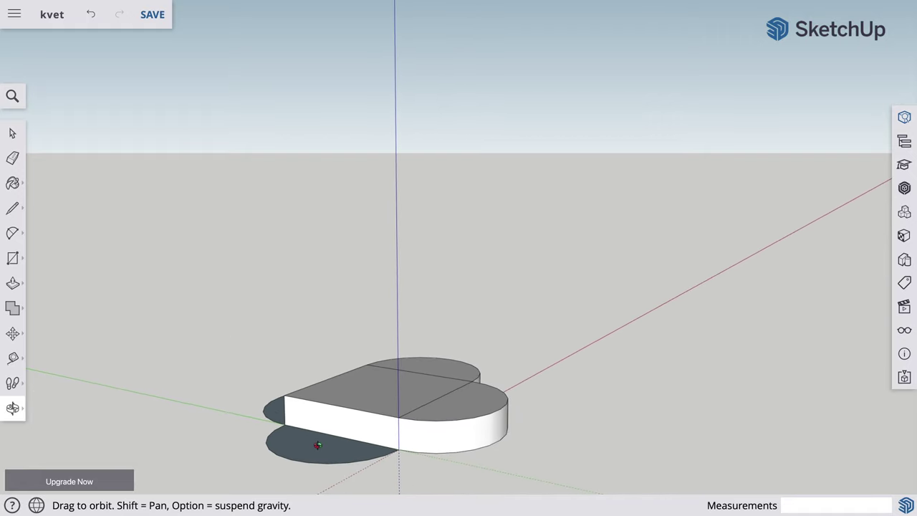
key("p")
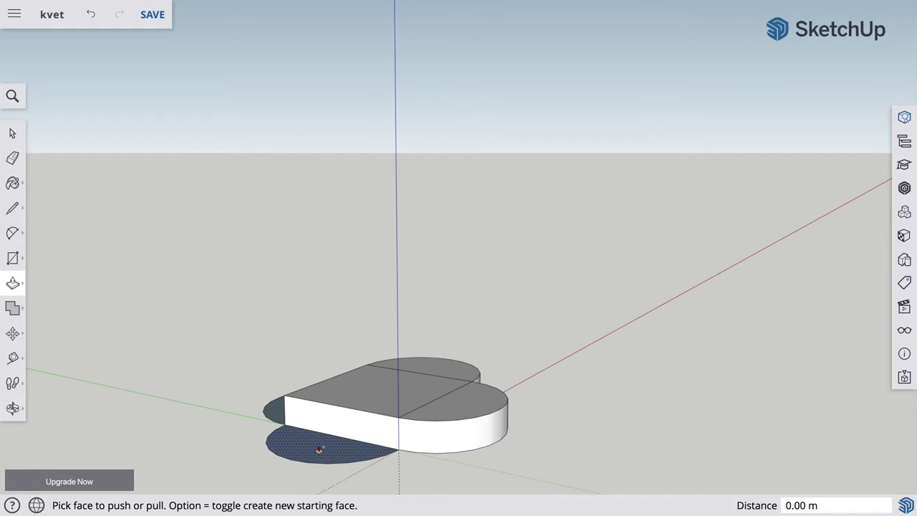
double_click(319, 449)
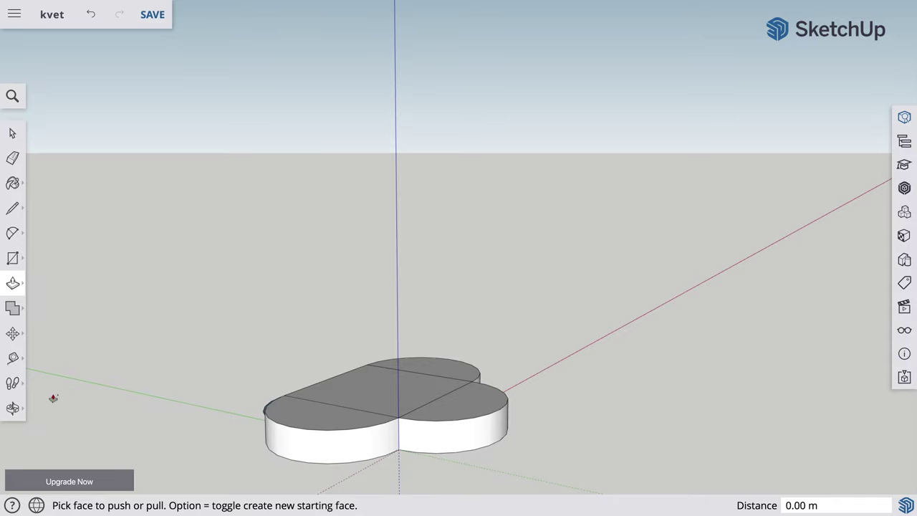
left_click(12, 407)
mouse_move(182, 417)
left_mouse_down()
mouse_move(486, 435)
mouse_move(325, 452)
left_mouse_up()
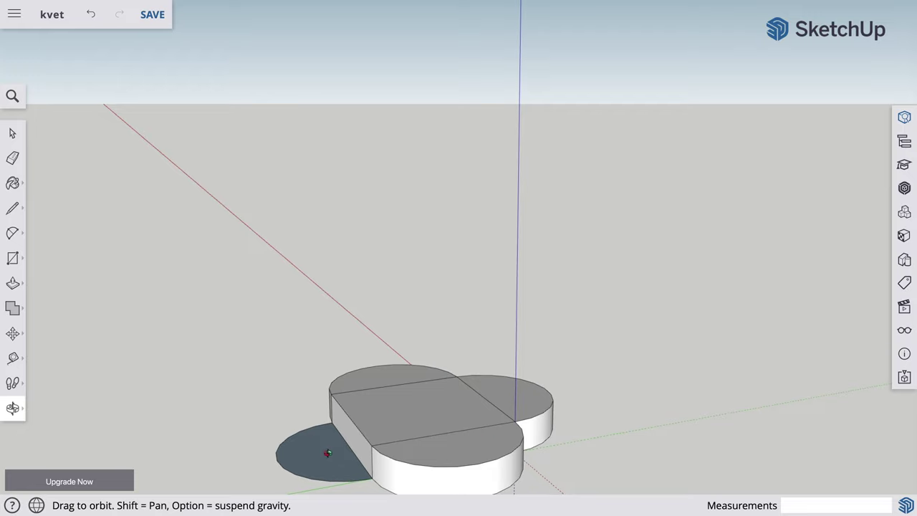
key("p")
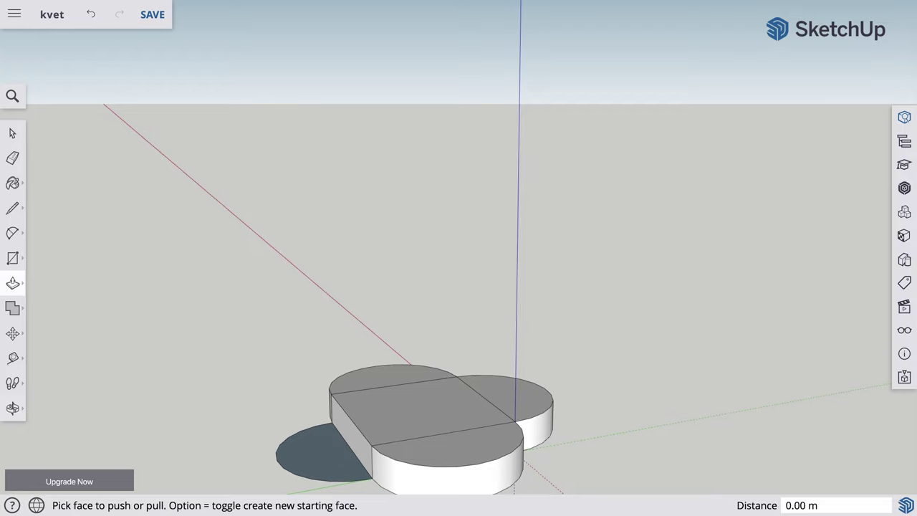
double_click(326, 455)
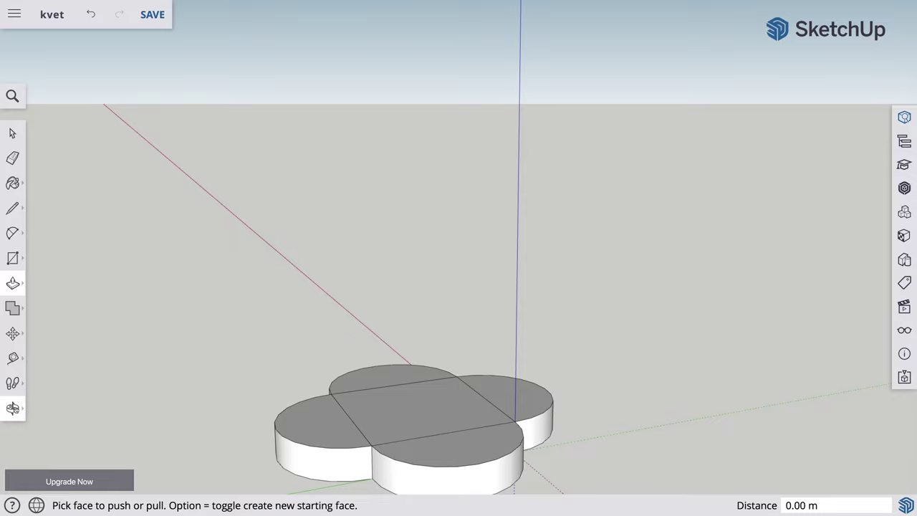
left_click(12, 407)
left_click_drag(597, 444, 584, 369)
mouse_move(553, 123)
left_mouse_down()
mouse_move(552, 88)
mouse_move(354, 485)
mouse_move(170, 459)
mouse_move(131, 466)
left_mouse_up()
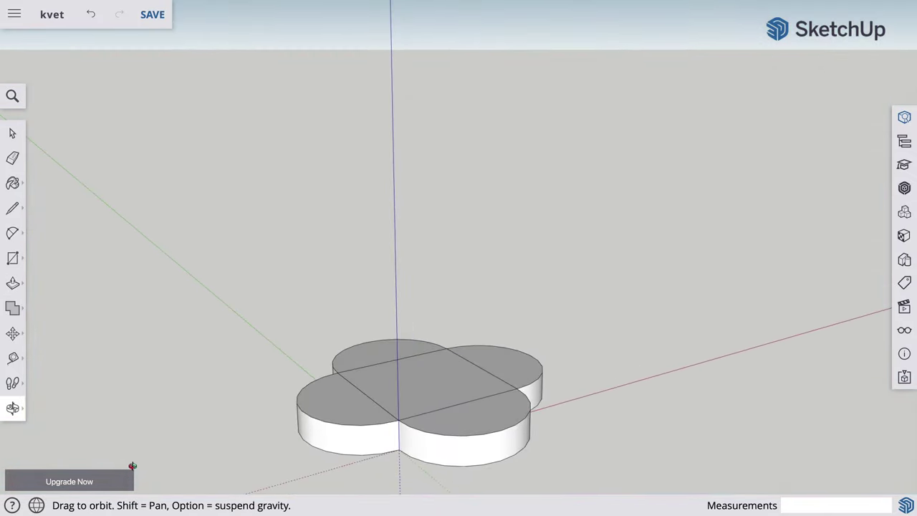
- Erase the four seam lines between the centre square and the left, top, right and front petals
mouse_move(565, 444)
left_mouse_down()
mouse_move(569, 458)
mouse_move(317, 487)
mouse_move(346, 475)
left_mouse_up()
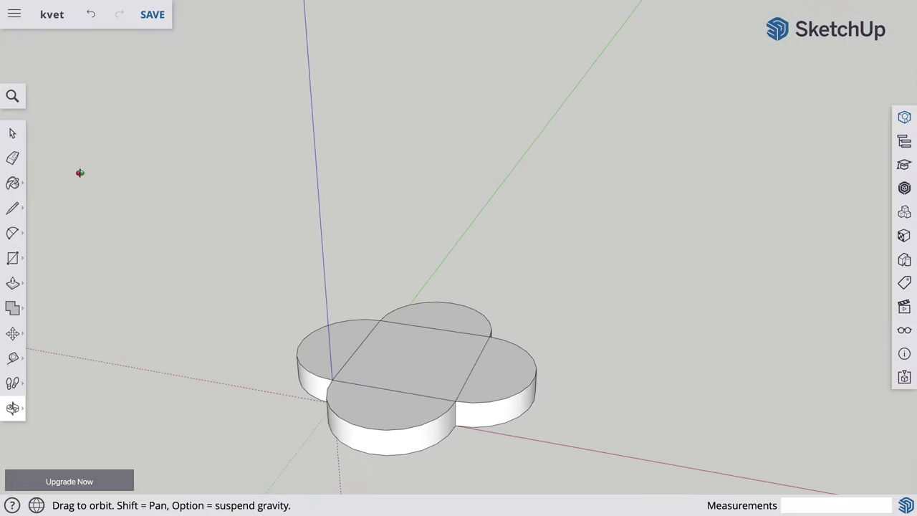
left_click(13, 157)
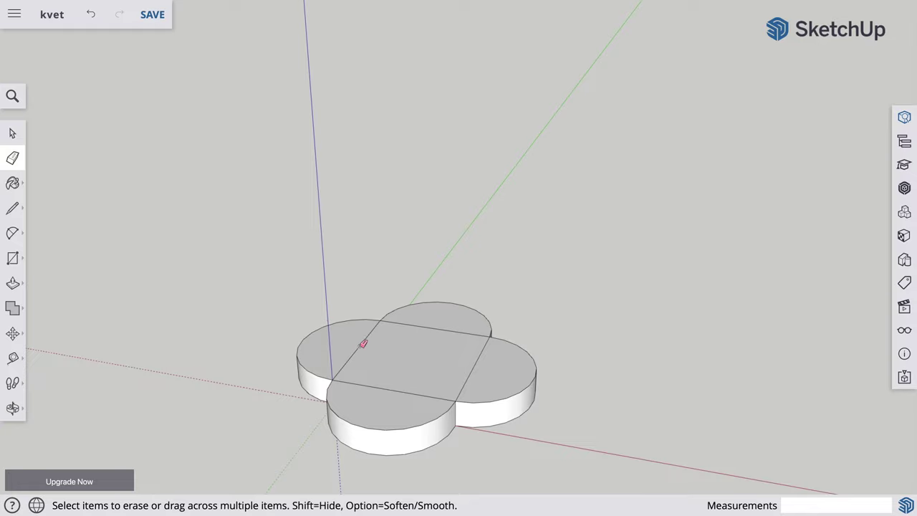
left_click(362, 344)
left_click(430, 325)
left_click(479, 361)
scroll(452, 358, "up", 1)
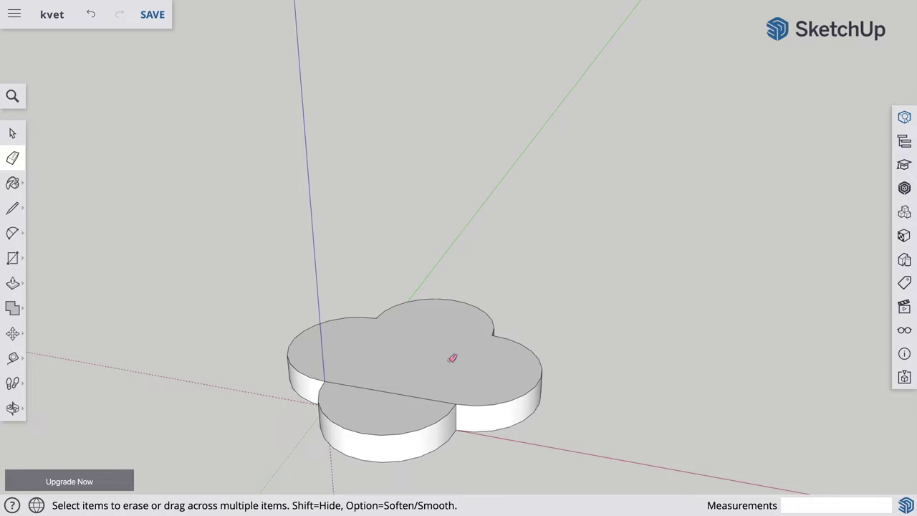
scroll(452, 358, "up", 1)
scroll(440, 362, "down", 1)
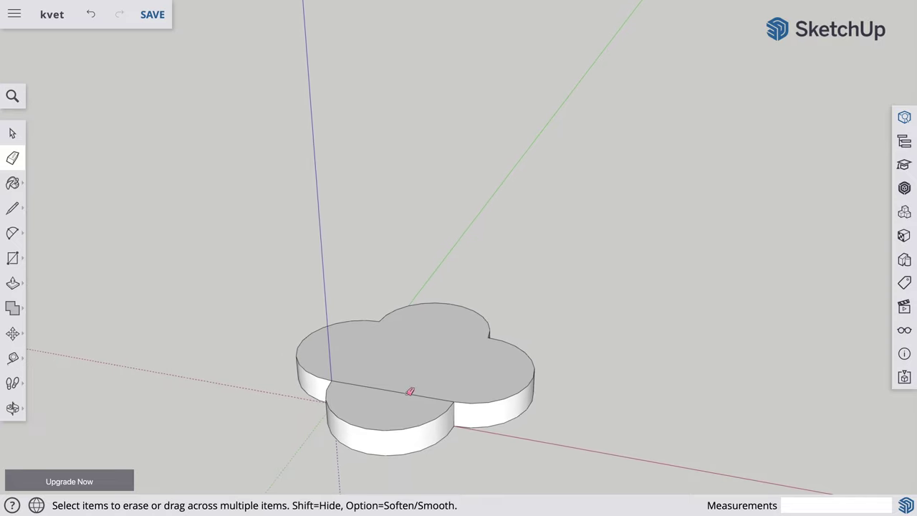
left_click(410, 391)
scroll(564, 369, "down", 1)
scroll(563, 368, "down", 1)
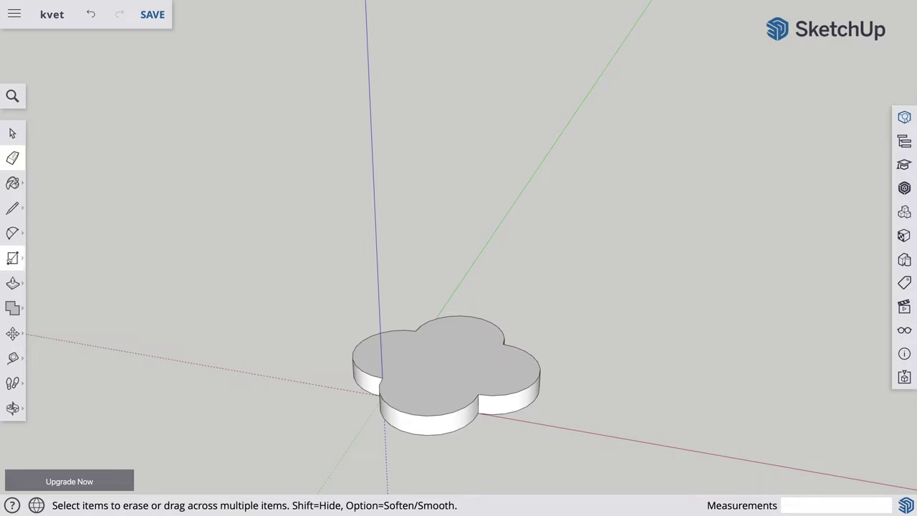
left_click(19, 258)
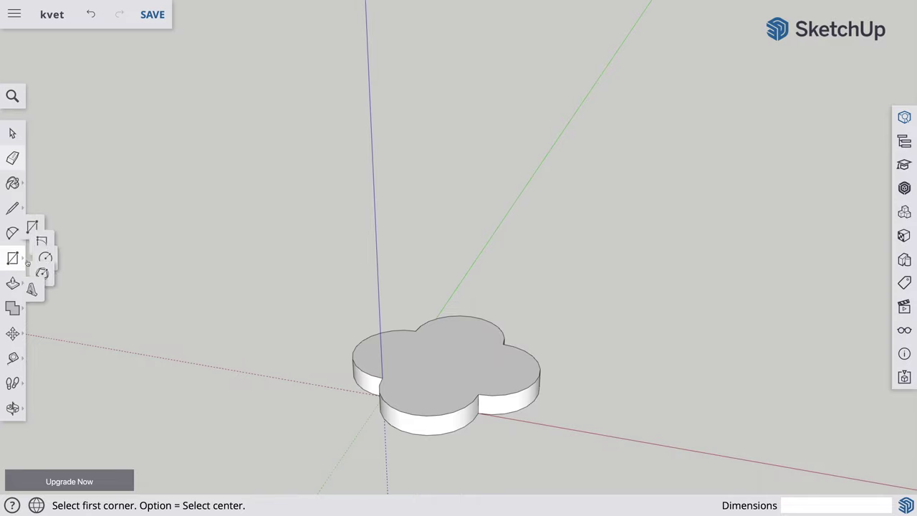
left_click(72, 259)
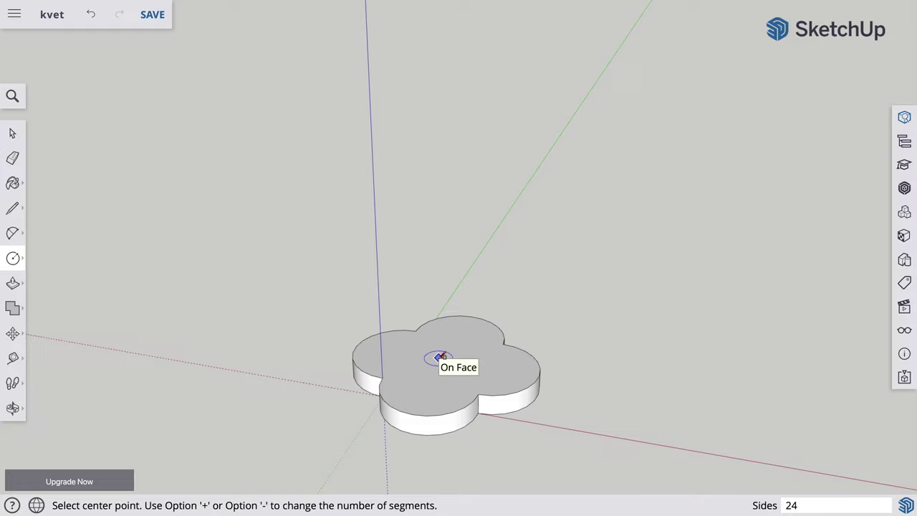
left_click(173, 321)
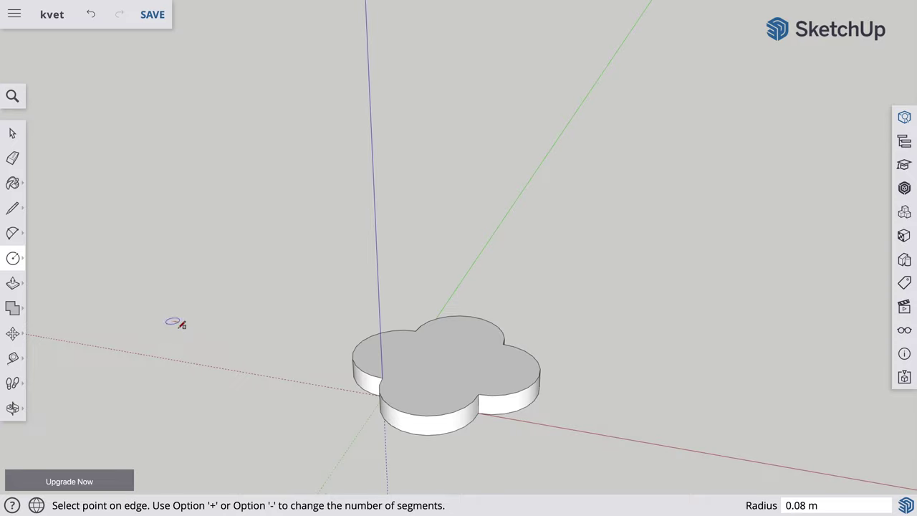
left_click(212, 351)
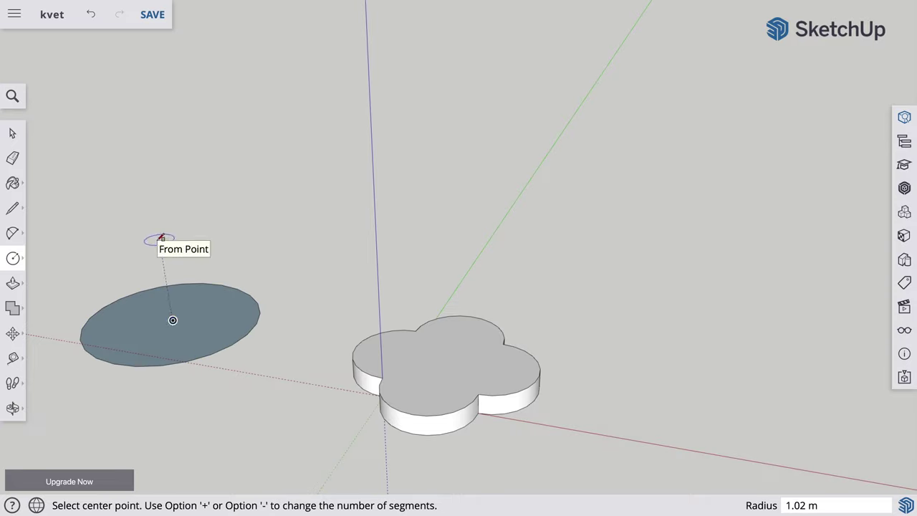
key("space")
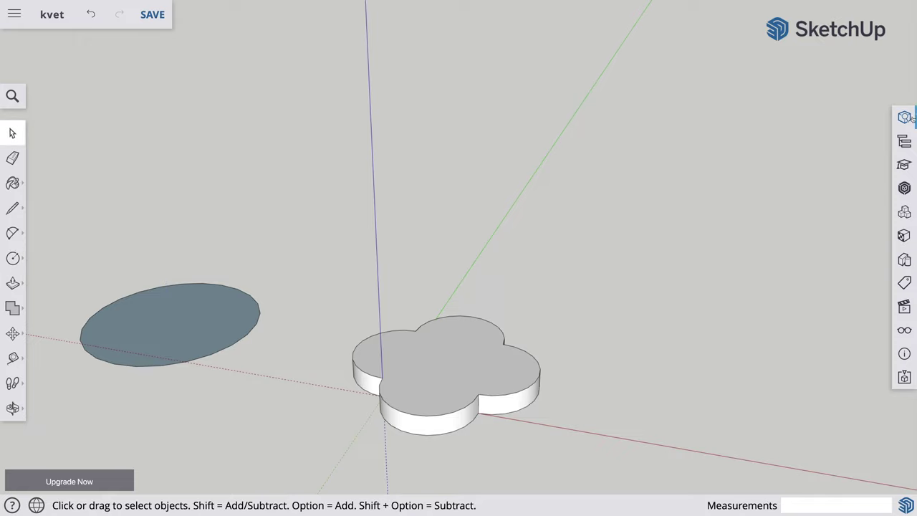
left_click(904, 116)
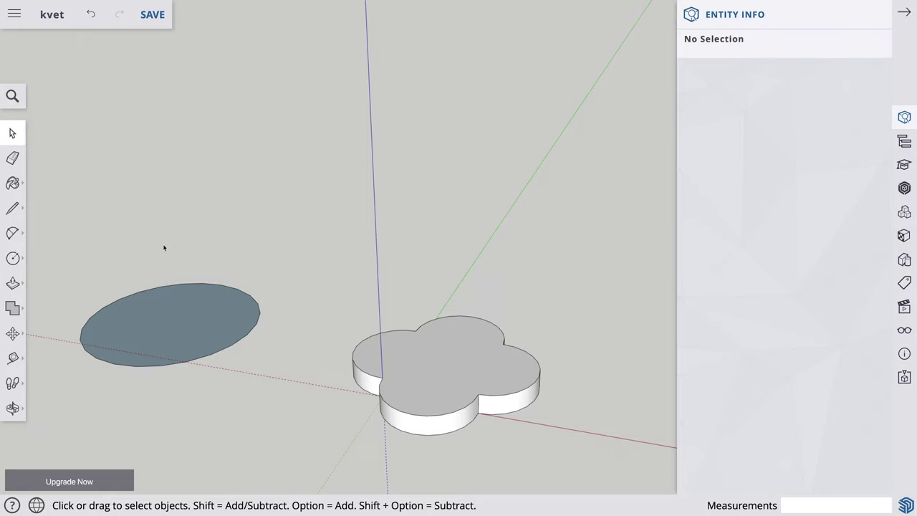
left_click_drag(69, 258, 283, 395)
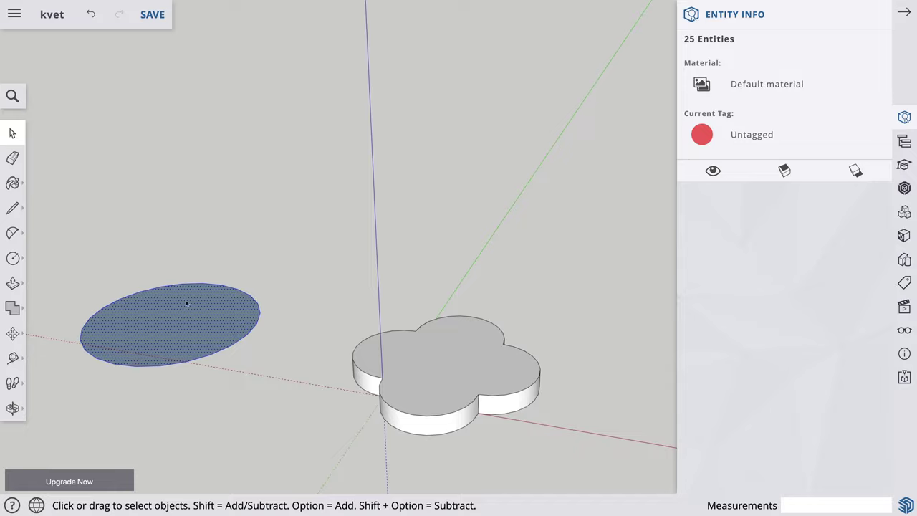
left_click(91, 16)
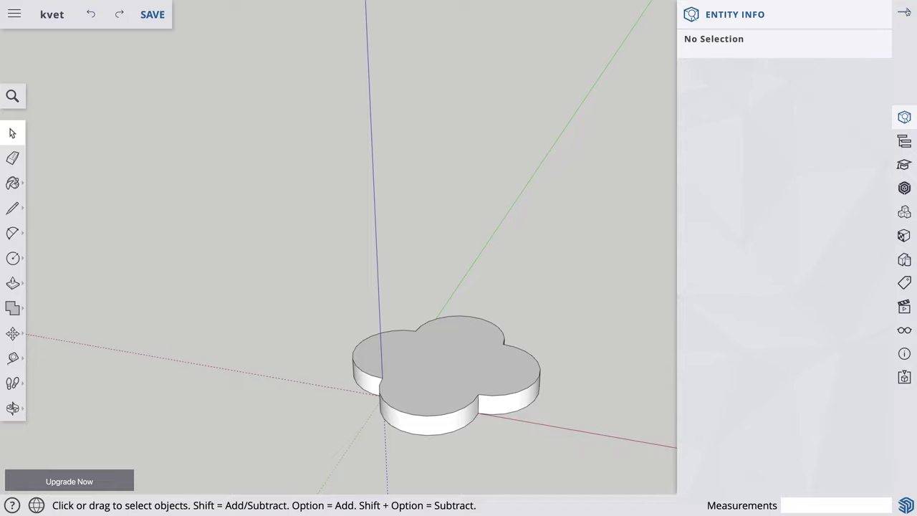
left_click(429, 264)
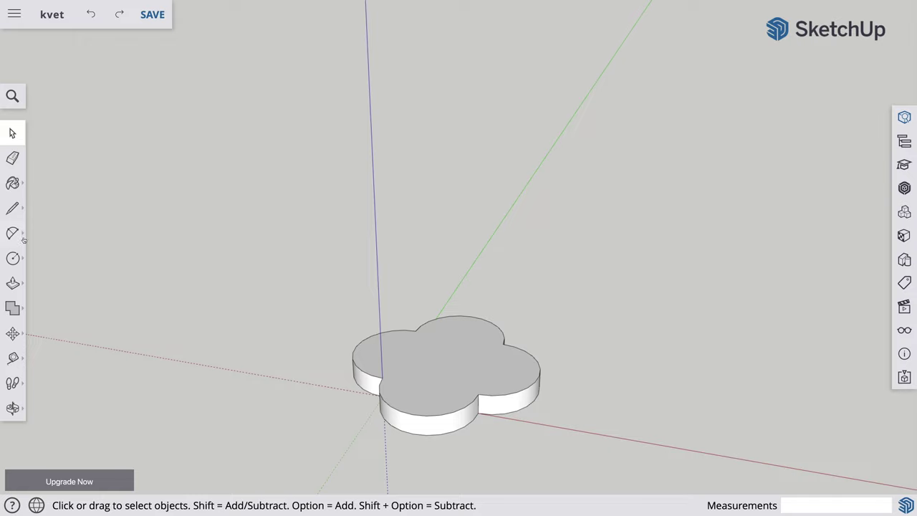
- Draw a 0.32 m radius circle at the centre of the flower's top face
left_click(13, 258)
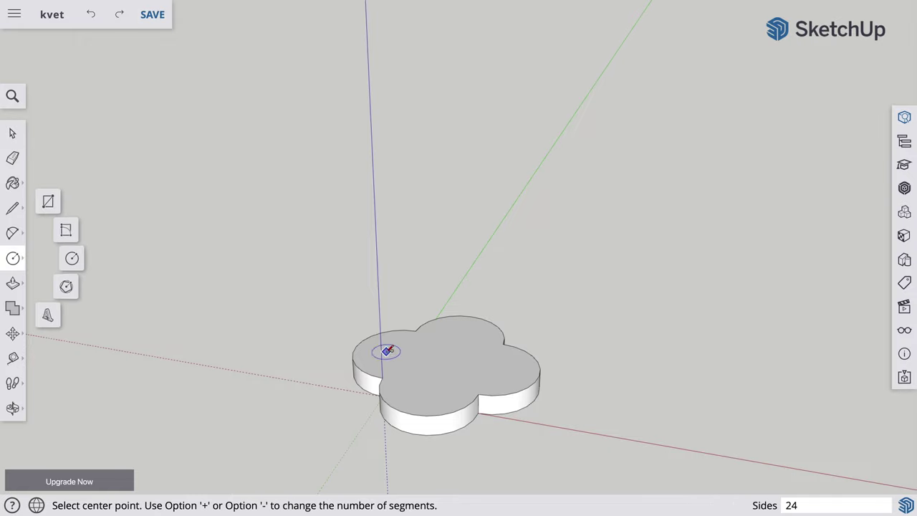
left_click(439, 360)
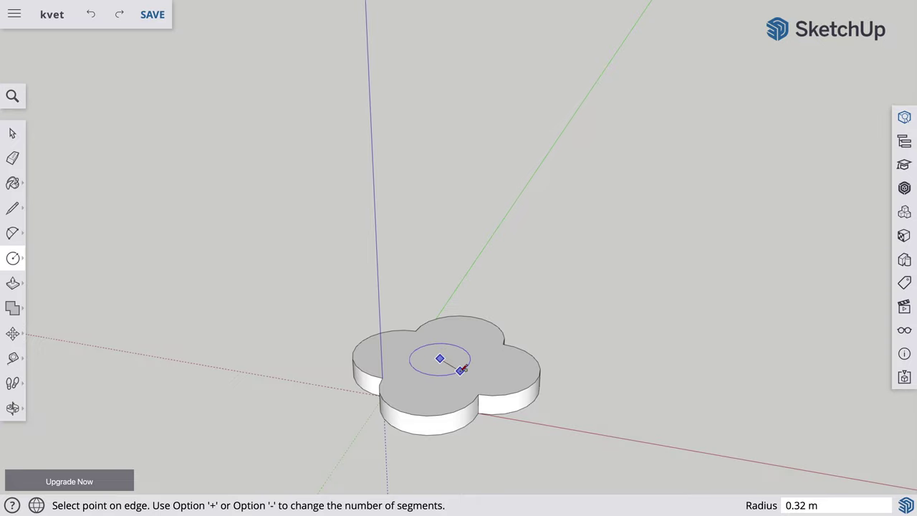
left_click(462, 369)
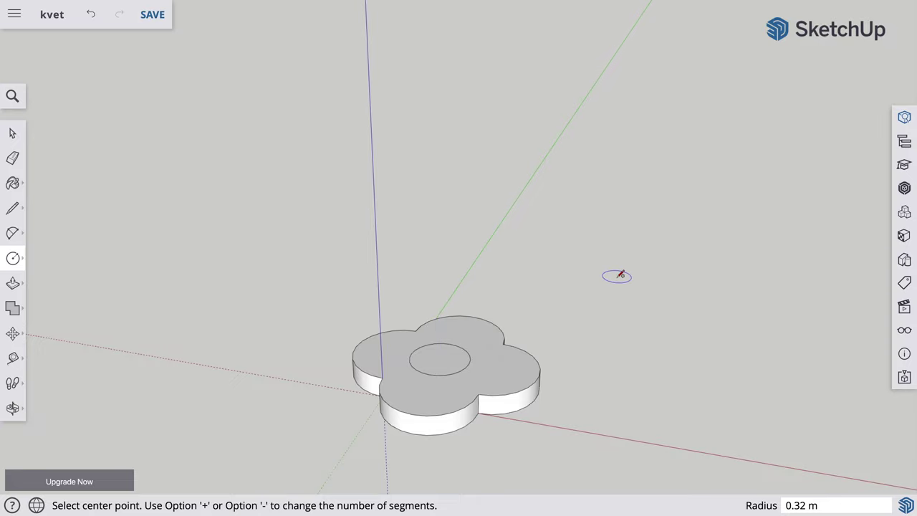
- Save the kvet model
key("p")
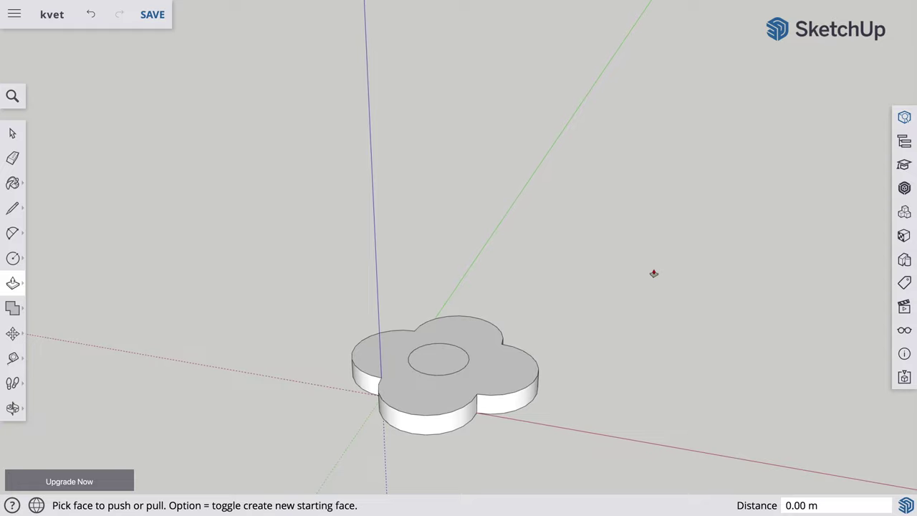
key("ctrl+s")
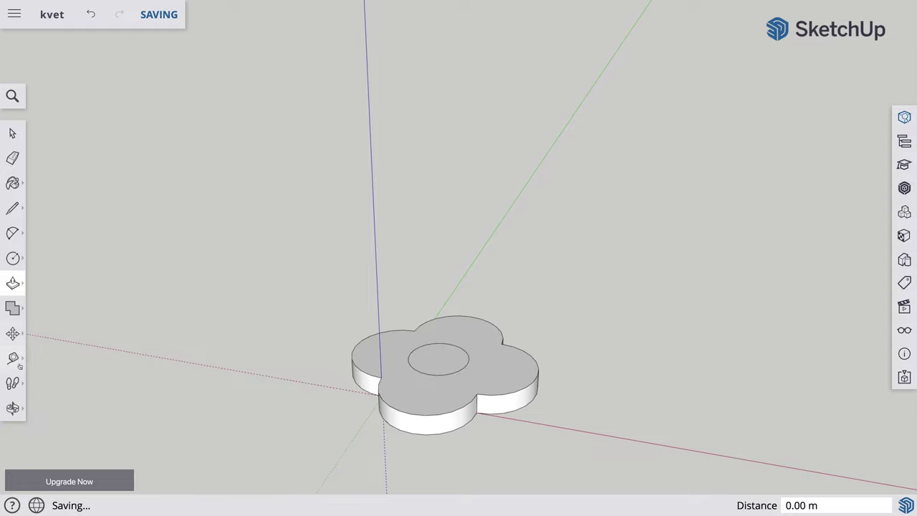
left_click(12, 407)
left_click_drag(612, 248, 618, 198)
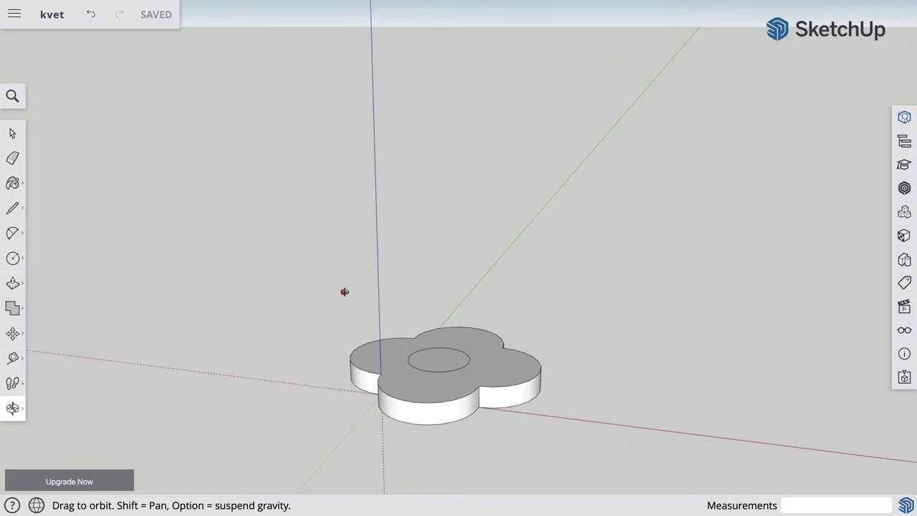
- Push the centre circle down 1.34 m to form a cylindrical stem below the flower
key("p")
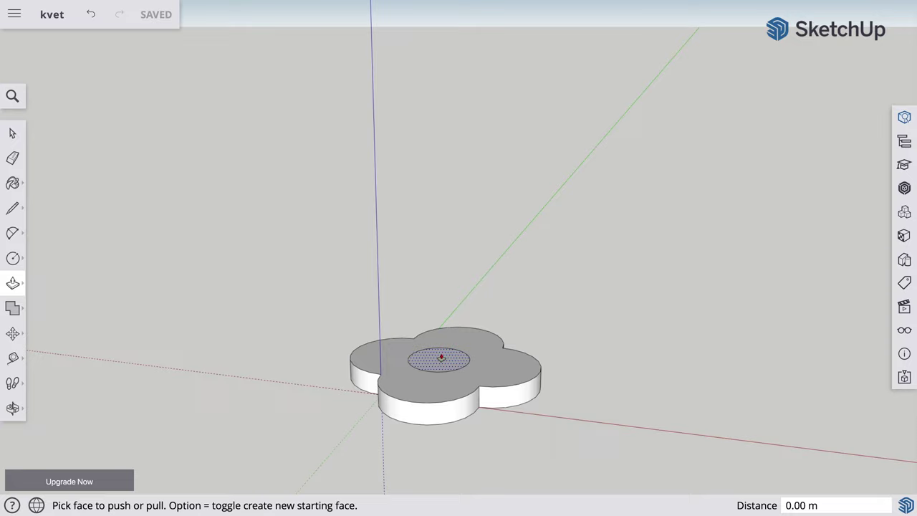
left_click_drag(441, 356, 436, 469)
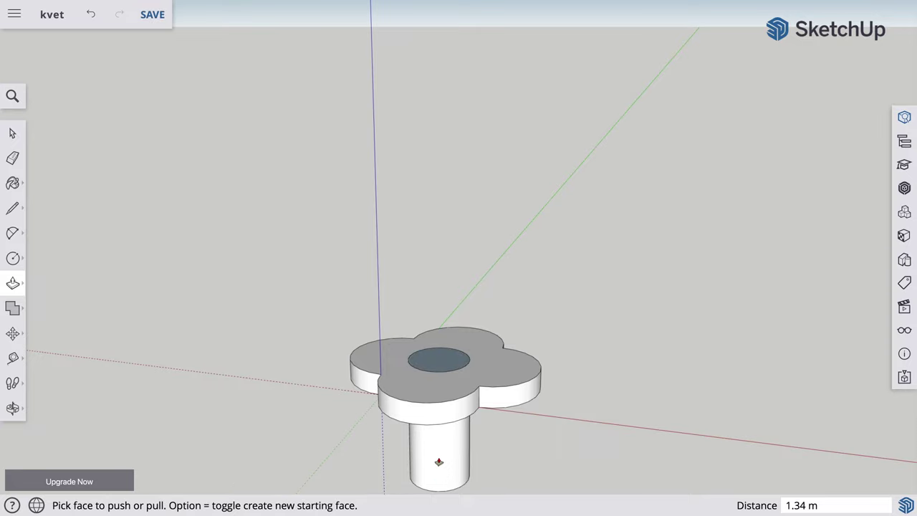
scroll(175, 217, "down", 2)
scroll(174, 217, "down", 2)
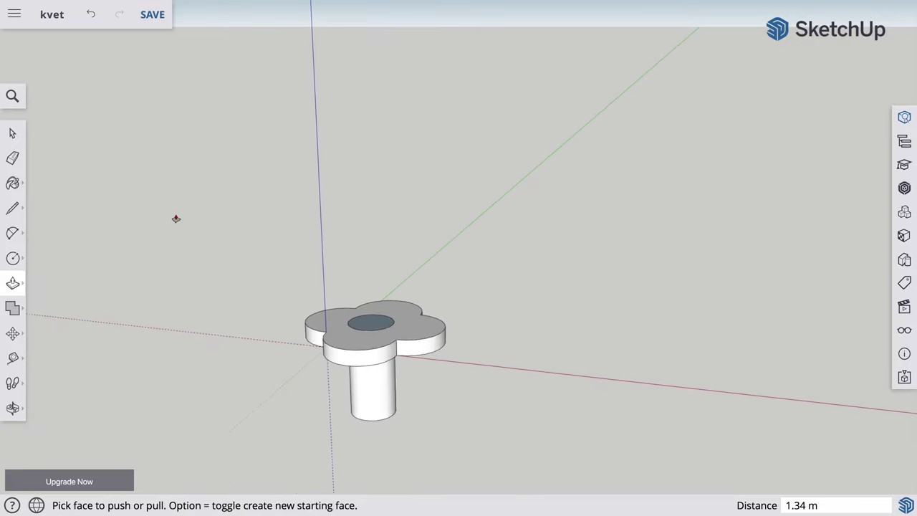
scroll(174, 217, "down", 1)
left_click(14, 406)
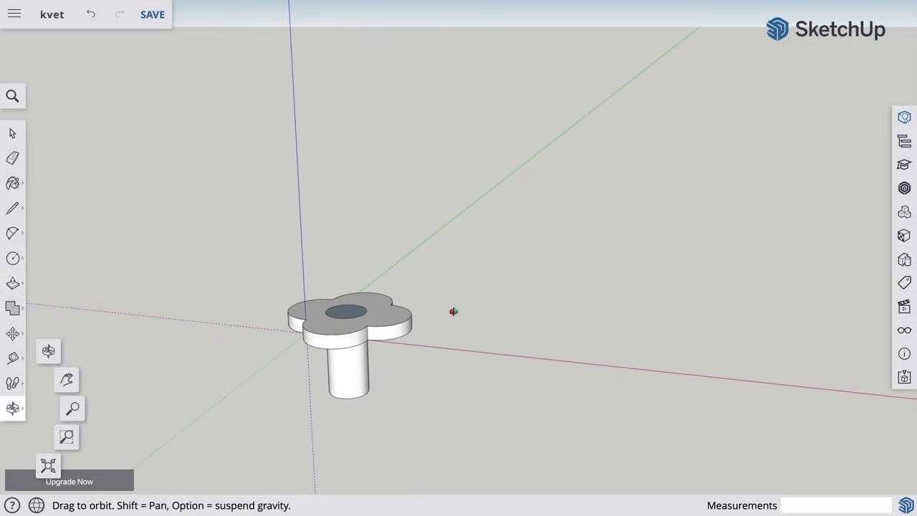
left_click_drag(452, 311, 439, 386)
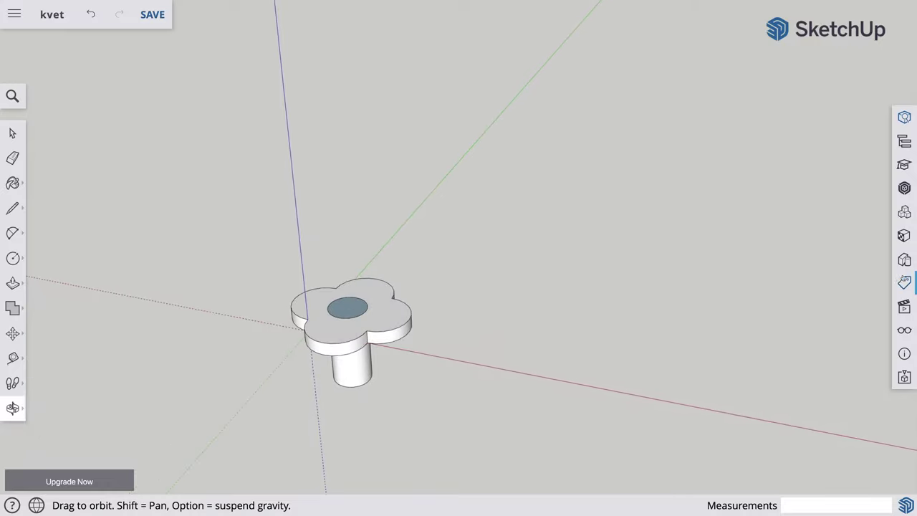
left_click(903, 234)
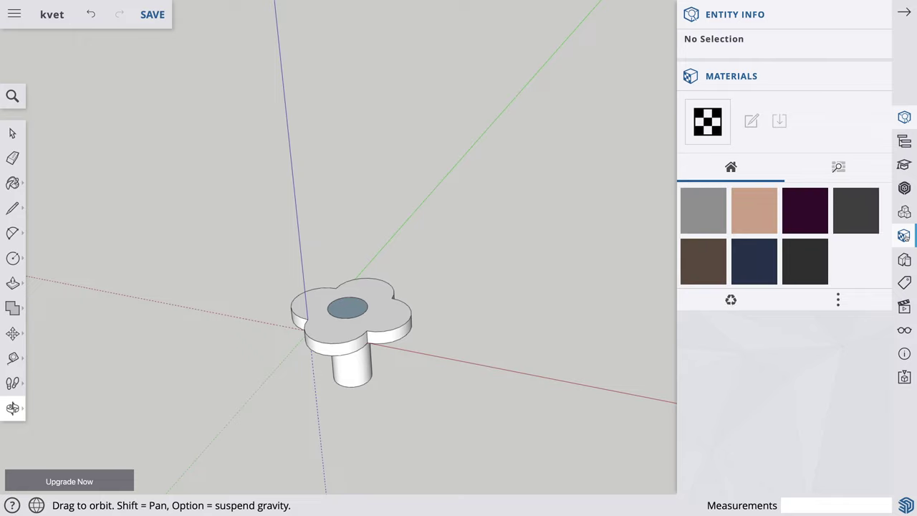
- Paint the stem with a green grass texture from the Landscaping, Fencing and Vegetation materials
left_click(838, 166)
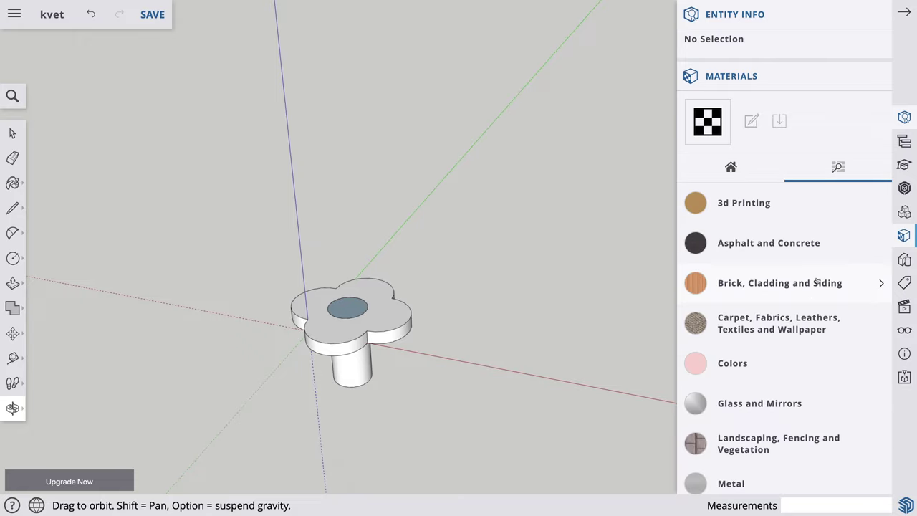
scroll(791, 300, "down", 1)
scroll(792, 300, "down", 3)
scroll(791, 300, "down", 3)
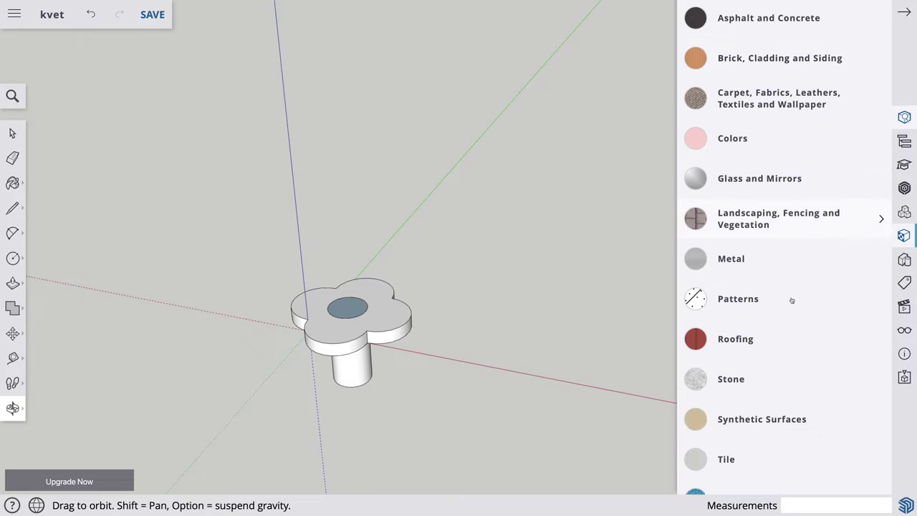
scroll(791, 300, "down", 1)
scroll(792, 300, "down", 2)
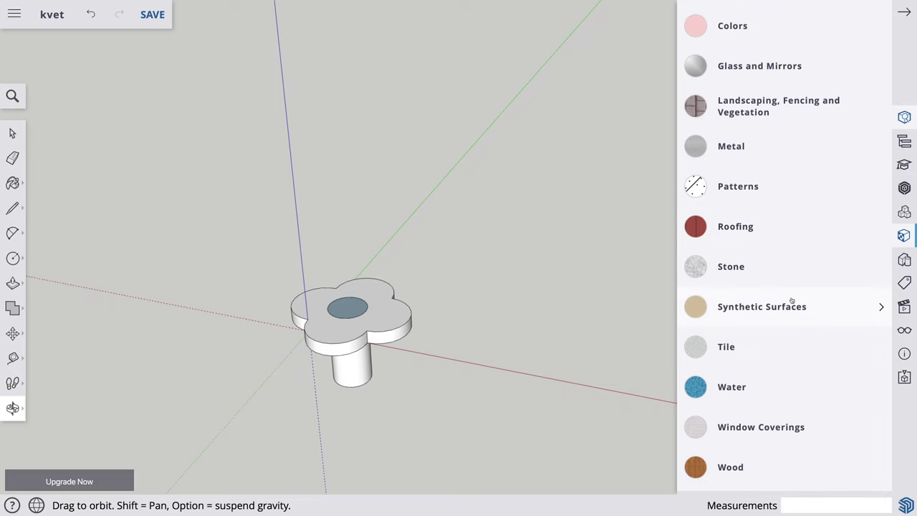
left_click(755, 103)
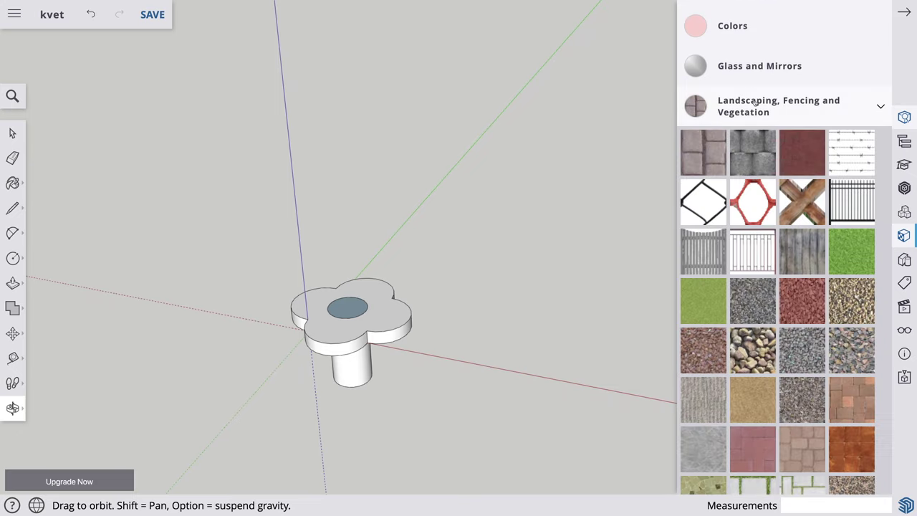
left_click(852, 267)
left_click(363, 366)
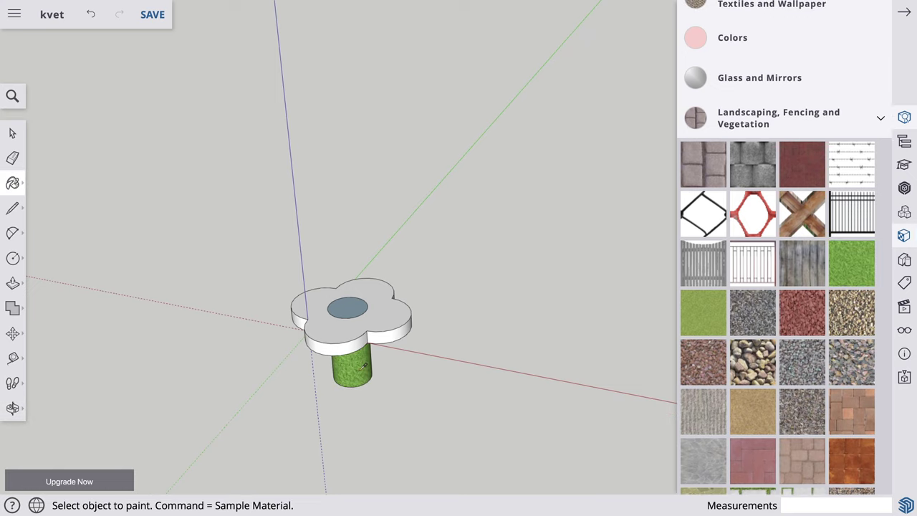
scroll(729, 129, "up", 1)
scroll(728, 130, "up", 3)
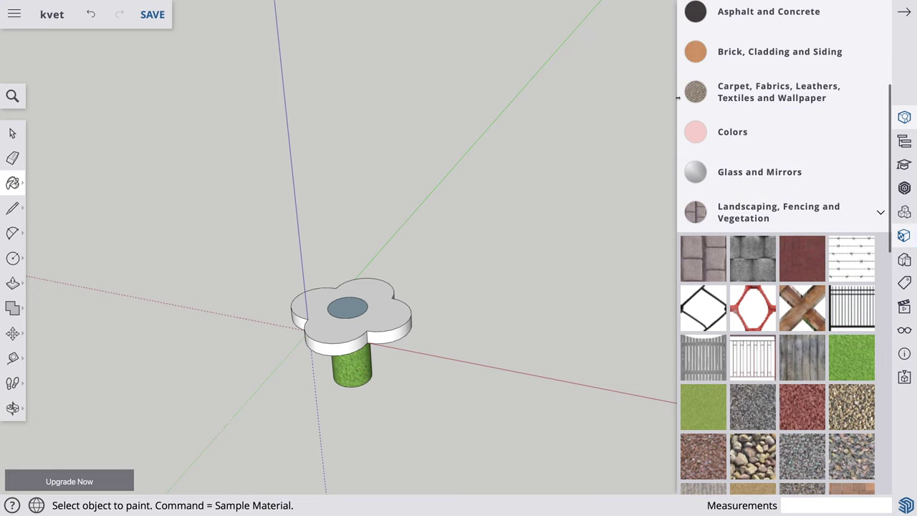
- Paint the flower's top face red using the Colors swatches
left_click(730, 131)
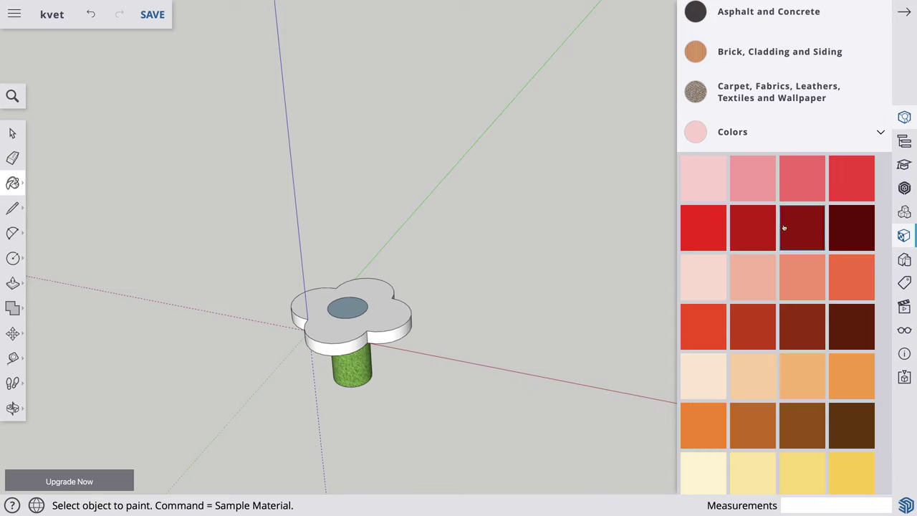
scroll(759, 236, "down", 1)
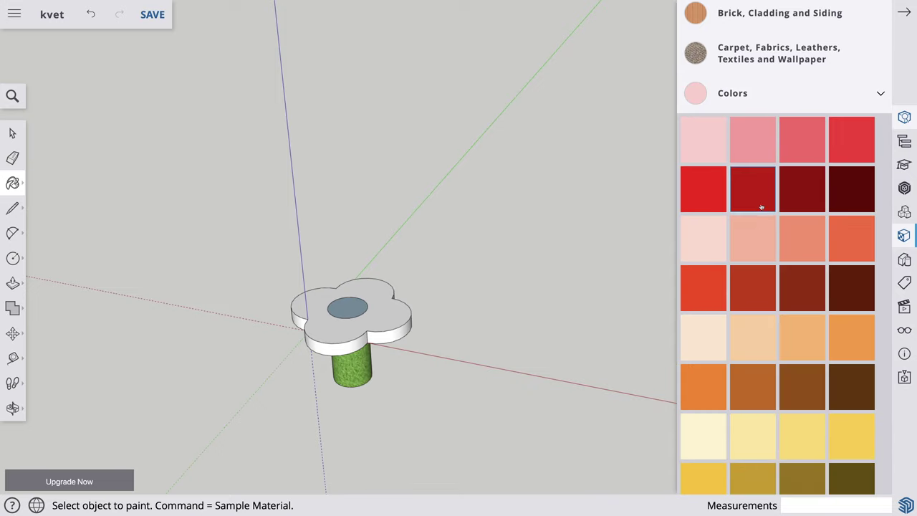
scroll(788, 279, "down", 3)
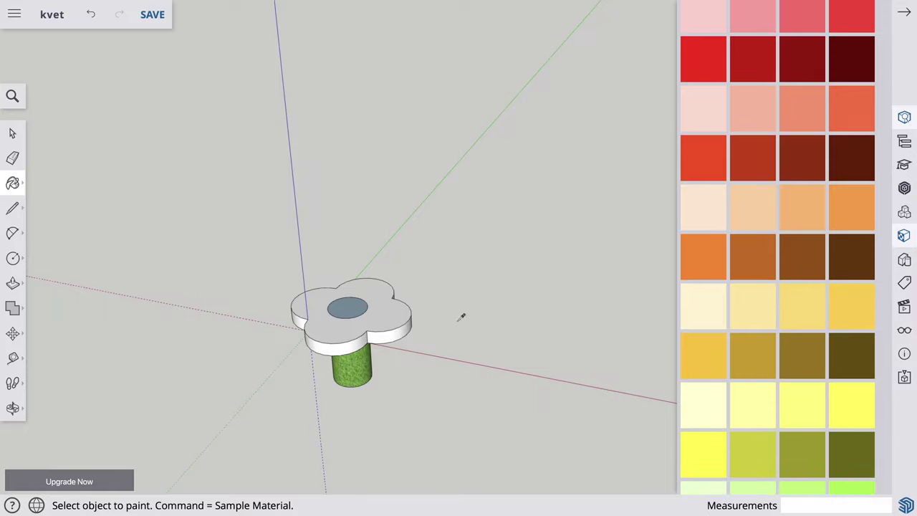
left_click(395, 317)
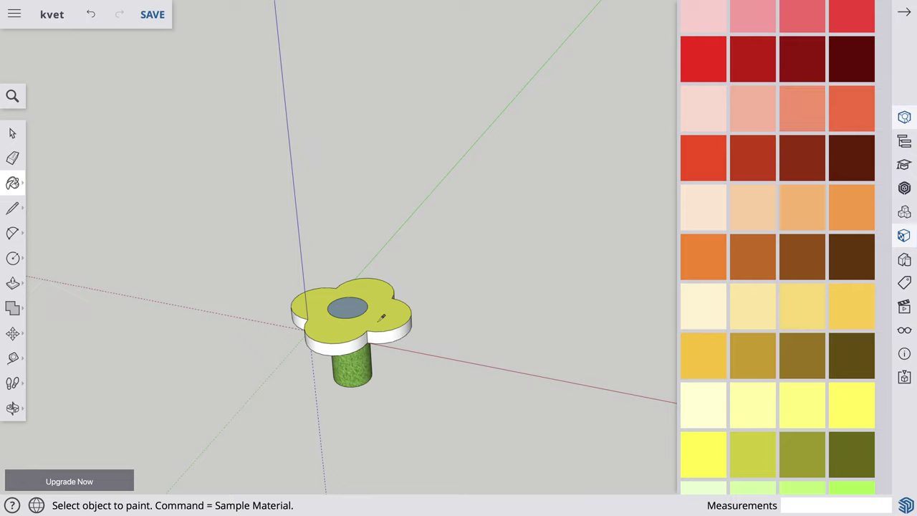
left_click(382, 316)
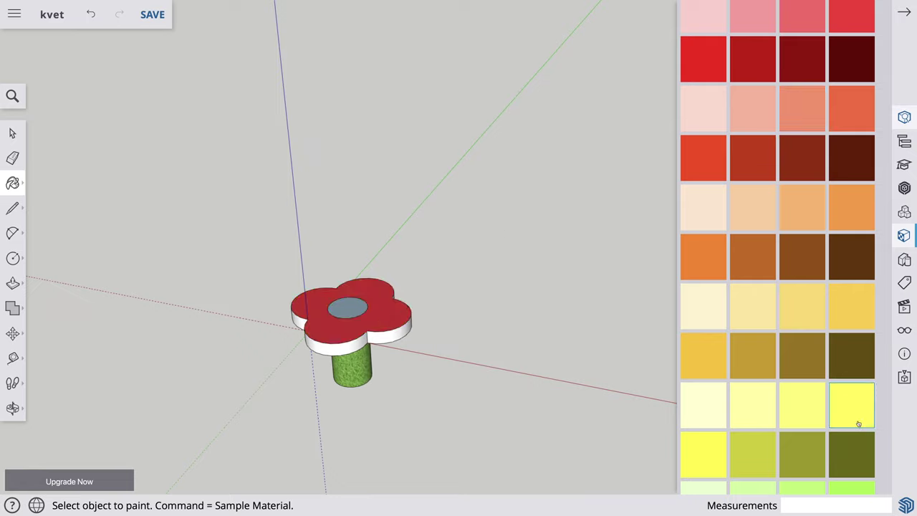
- Paint the centre circle and the front and right petal sides yellow
left_click(353, 307)
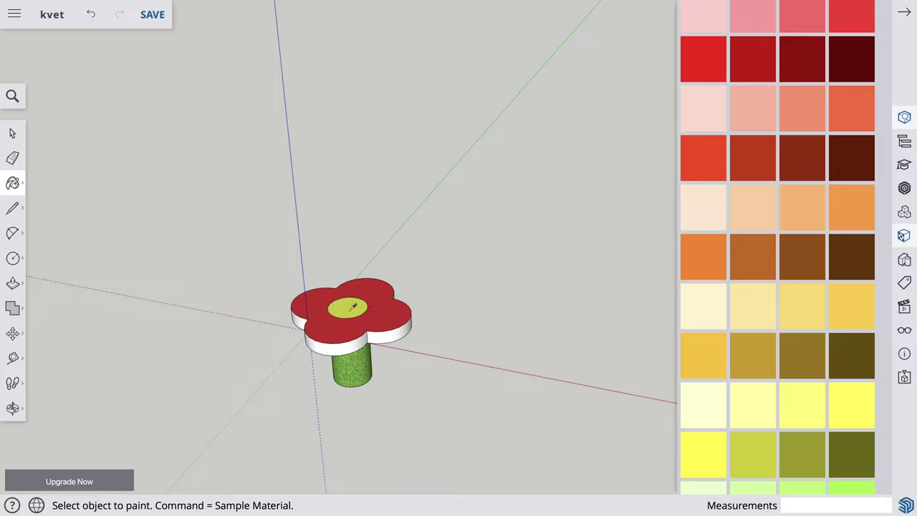
left_click(352, 342)
left_click(370, 334)
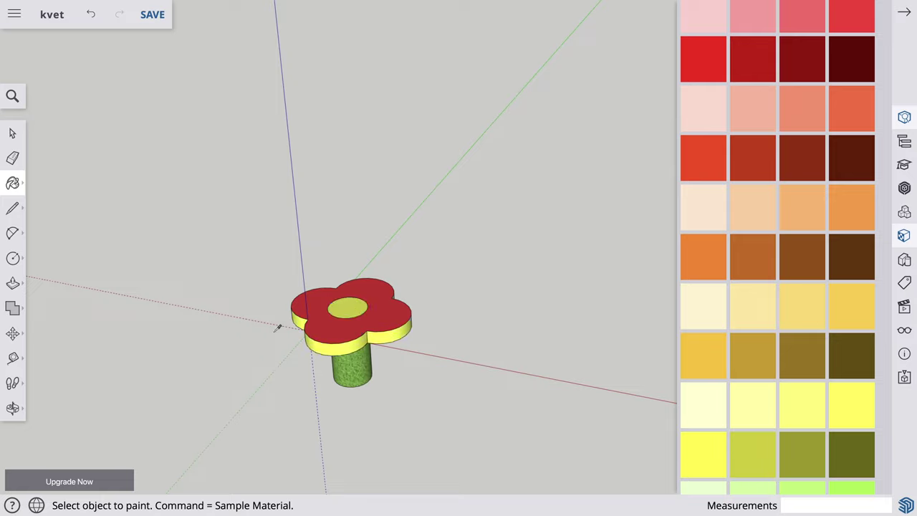
- Rotate around the flower and paint the last white petal side bright yellow
left_click(12, 407)
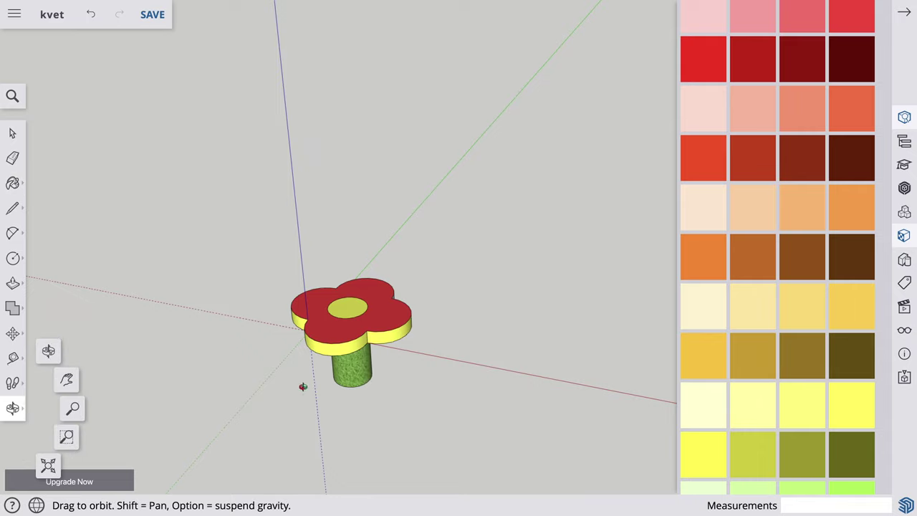
mouse_move(303, 385)
left_mouse_down()
mouse_move(402, 408)
mouse_move(613, 417)
mouse_move(509, 411)
left_mouse_up()
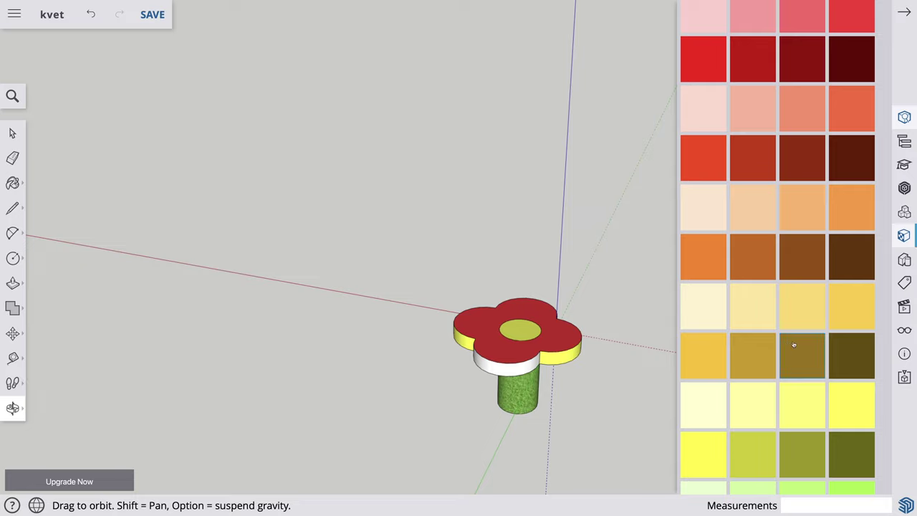
left_click(850, 406)
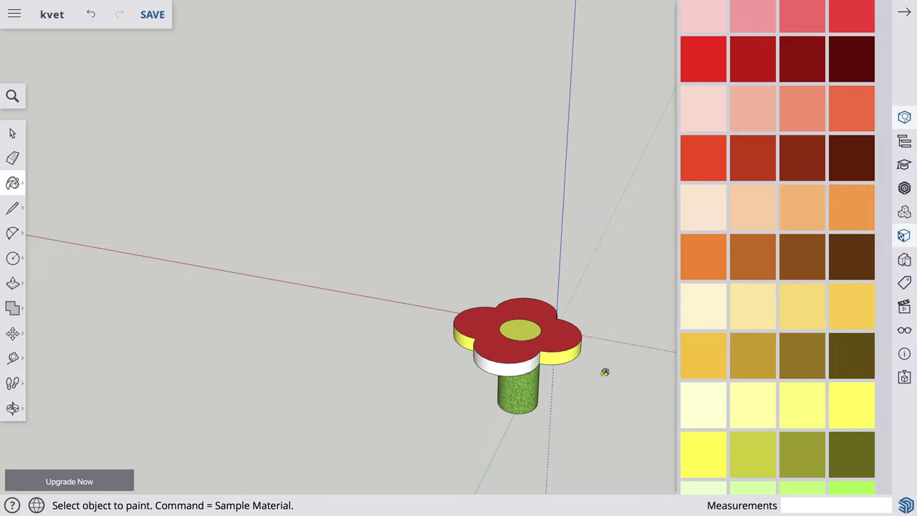
left_click(527, 364)
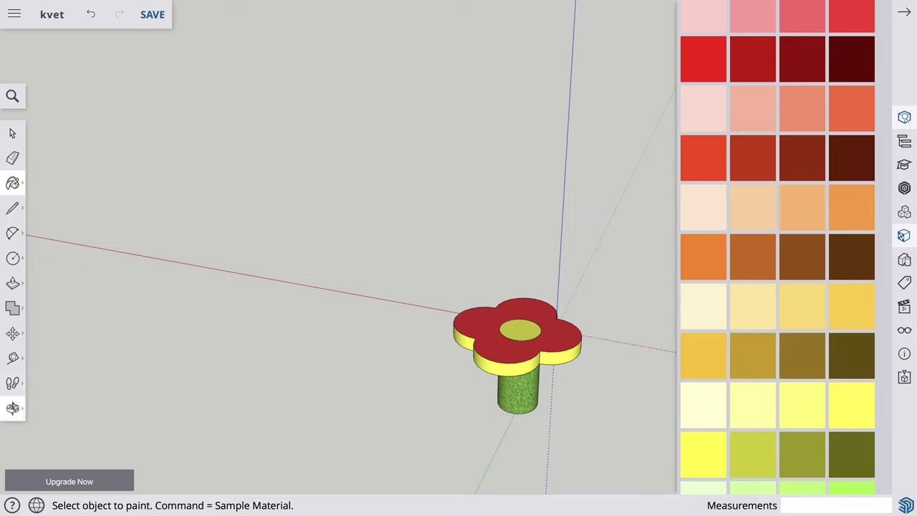
left_click(13, 407)
- From below, paint the right, left, lower-right and lower-left underside petals yellow
mouse_move(481, 433)
left_mouse_down()
mouse_move(560, 228)
mouse_move(399, 49)
mouse_move(383, 61)
mouse_move(383, 51)
left_mouse_up()
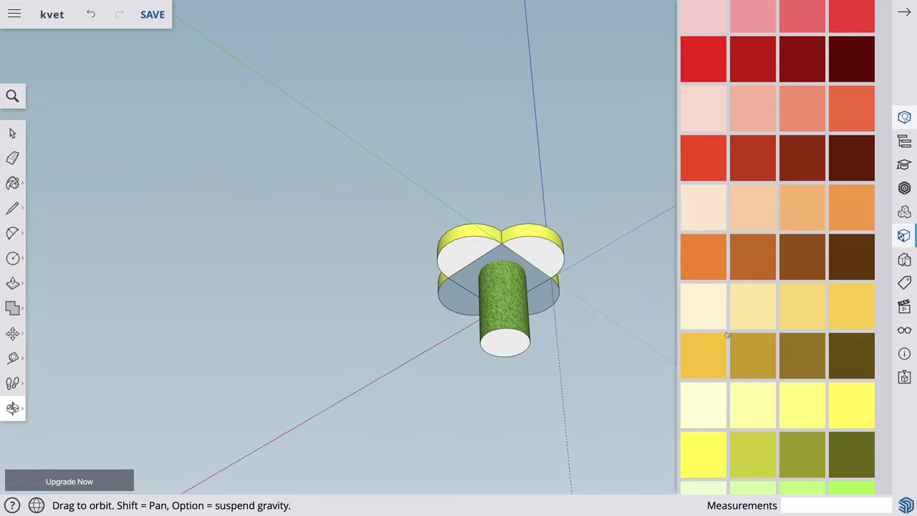
left_click(835, 406)
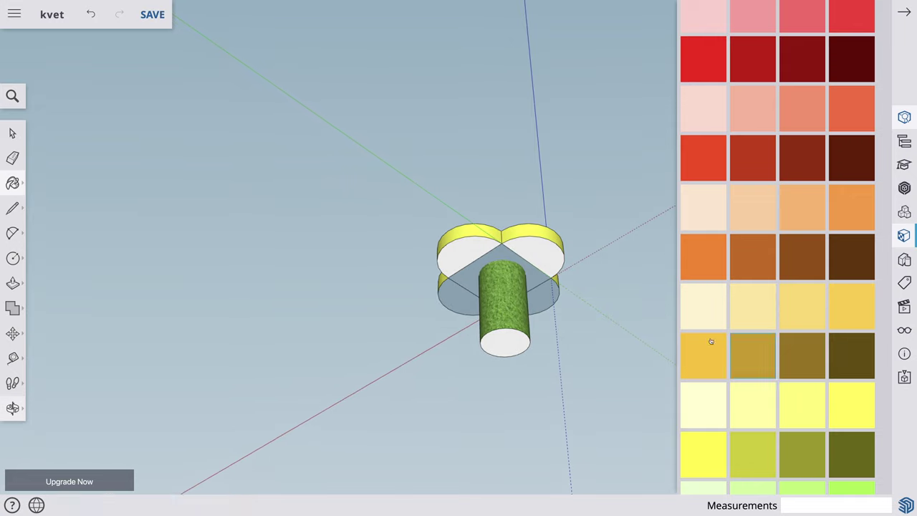
left_click(536, 262)
left_click(478, 251)
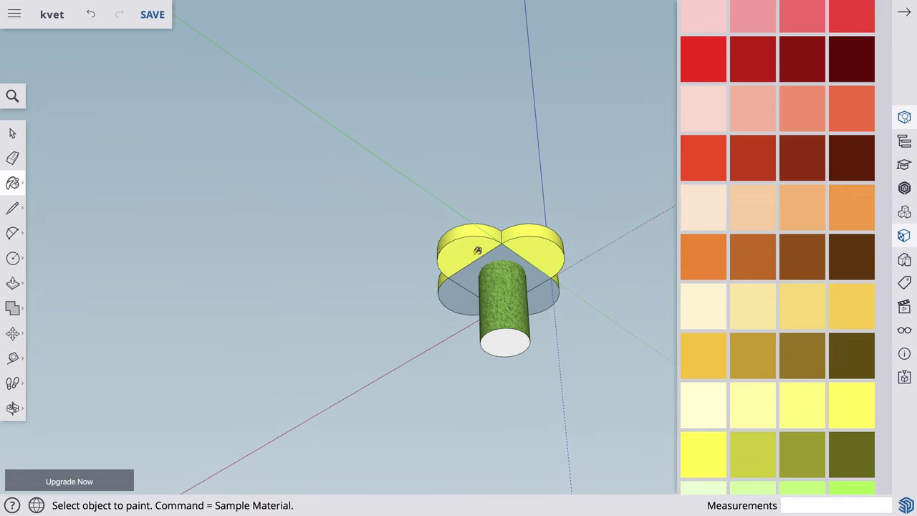
left_click(546, 297)
left_click(464, 298)
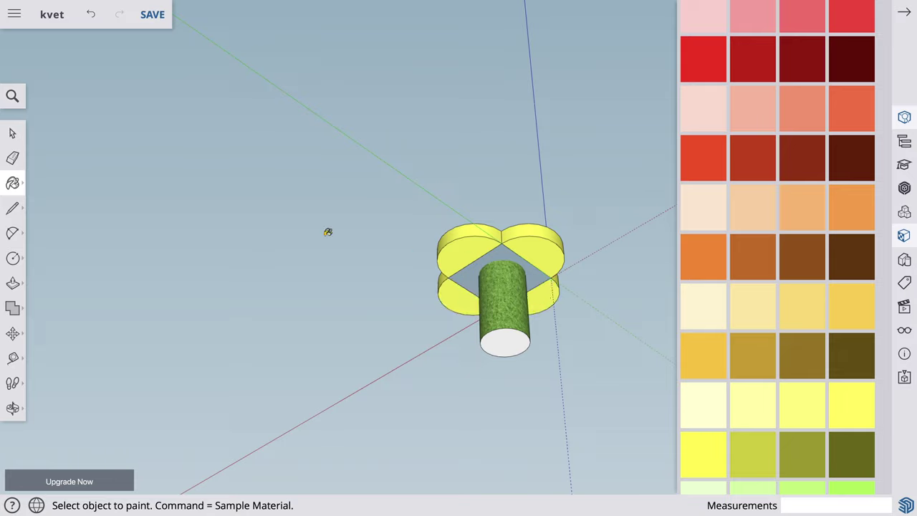
- Erase the four seam edges between the underside petals and the centre diamond
left_click(12, 157)
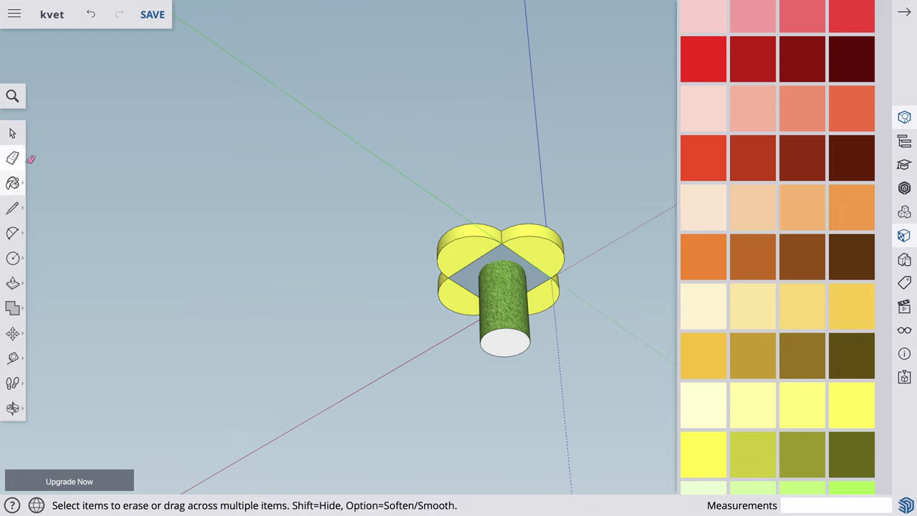
left_click(485, 254)
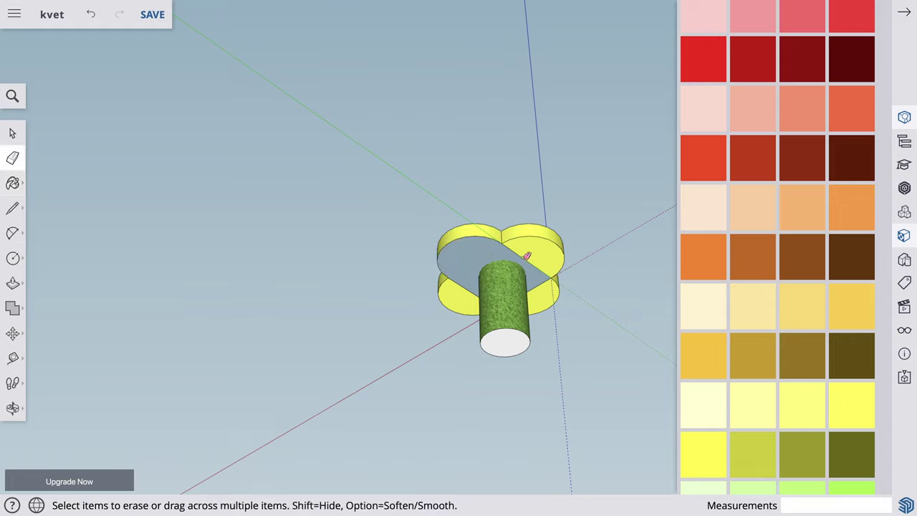
left_click(527, 256)
left_click(539, 286)
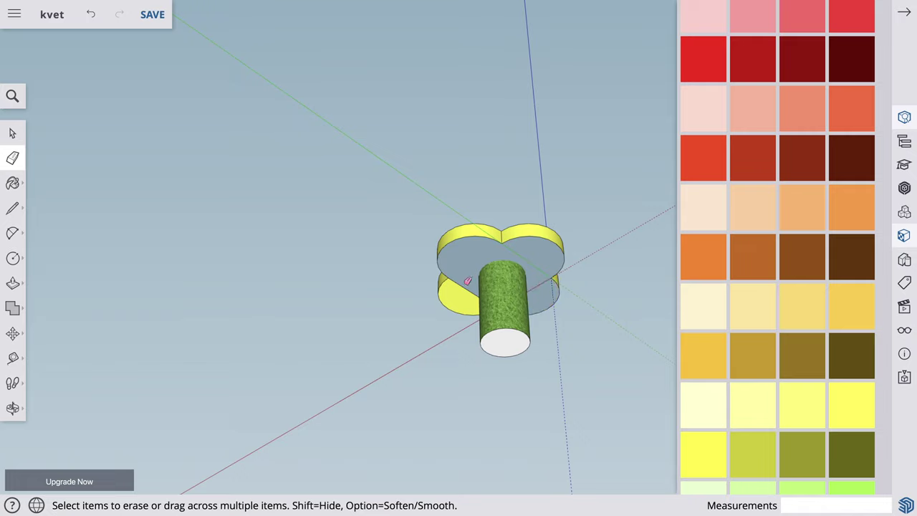
left_click(469, 286)
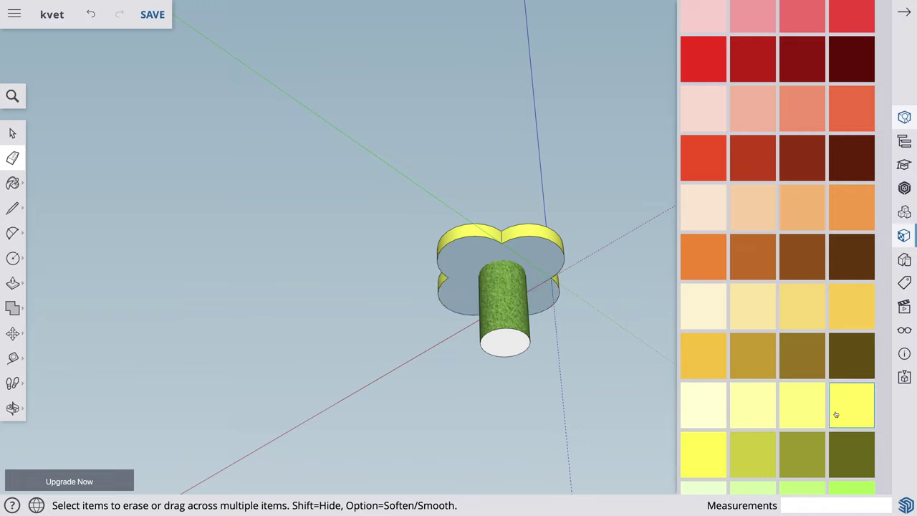
- Paint the flower's underside light green and the stem's bottom end brown
scroll(835, 414, "down", 1)
scroll(834, 414, "down", 2)
scroll(834, 414, "down", 3)
scroll(833, 413, "down", 2)
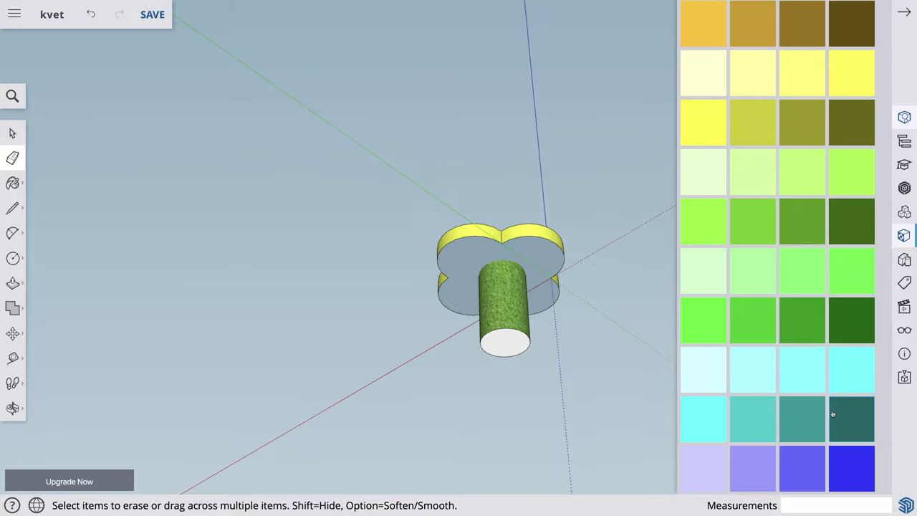
scroll(831, 415, "down", 1)
scroll(830, 415, "down", 1)
scroll(749, 268, "up", 2)
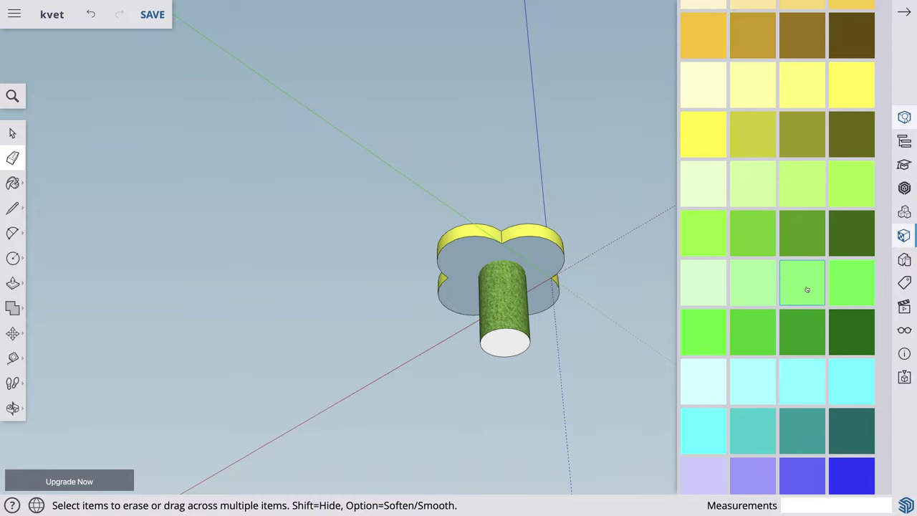
left_click(838, 289)
left_click(541, 262)
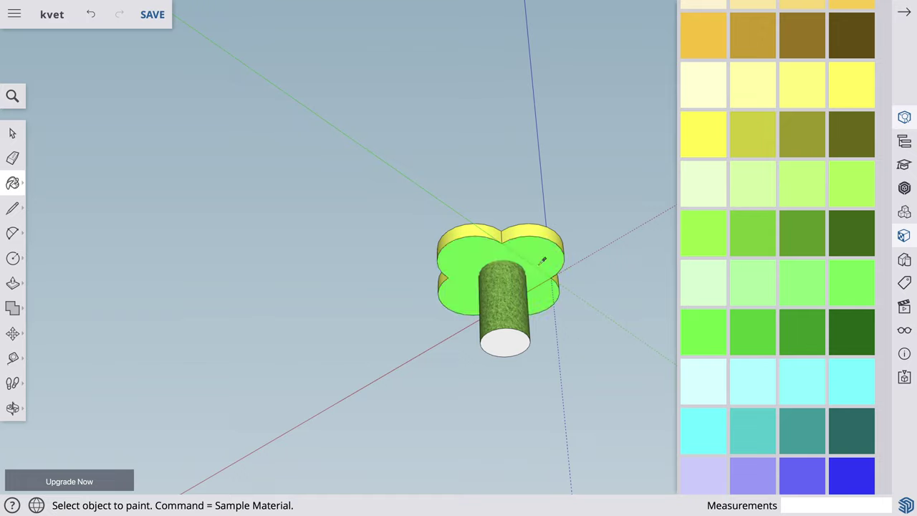
left_click(509, 339)
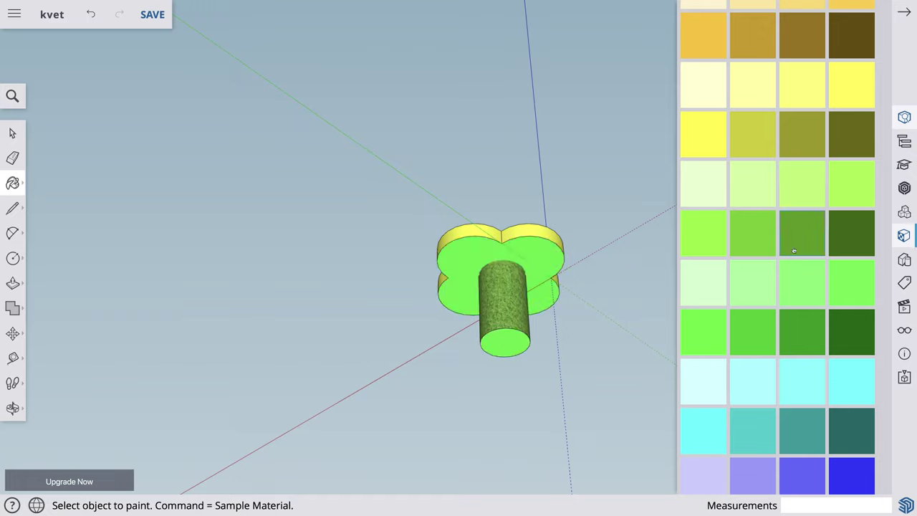
left_click(506, 338)
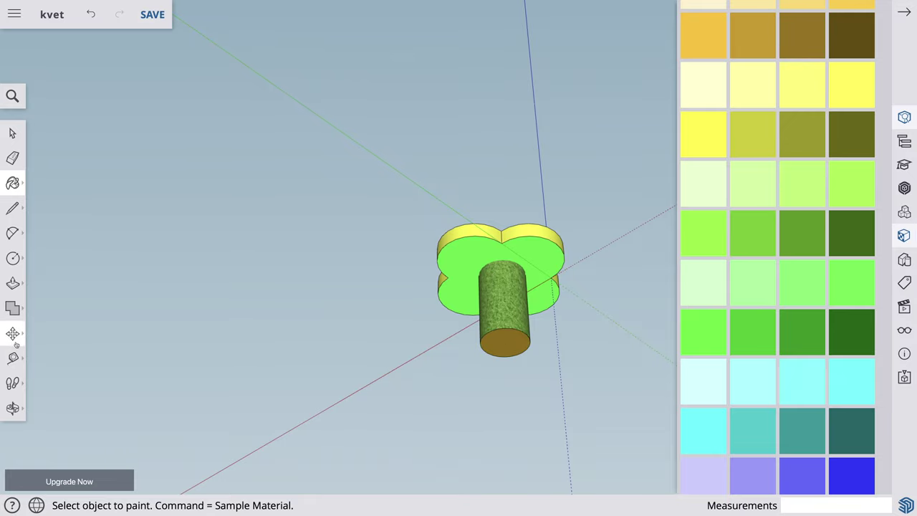
- Orbit up to look down onto the flower's red top
left_click(12, 407)
left_click_drag(613, 282, 474, 458)
left_click_drag(583, 298, 482, 434)
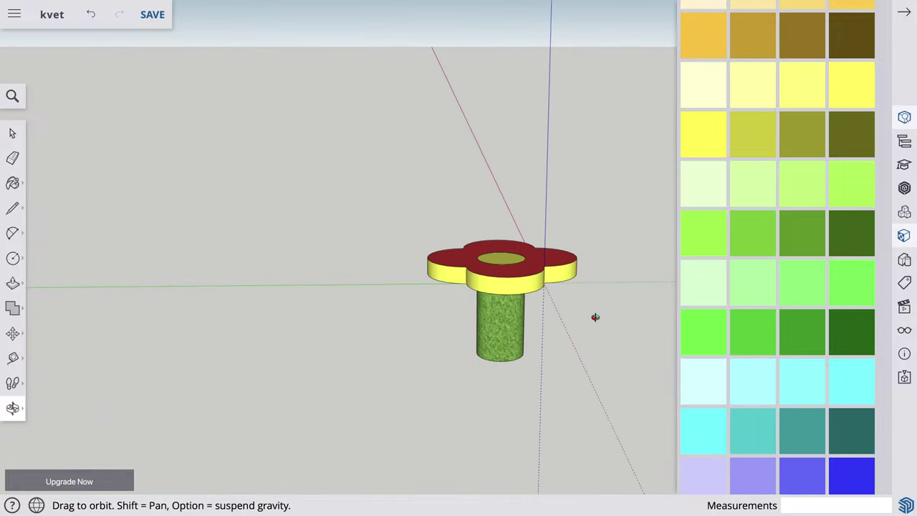
left_click_drag(595, 317, 430, 432)
left_click_drag(587, 343, 526, 375)
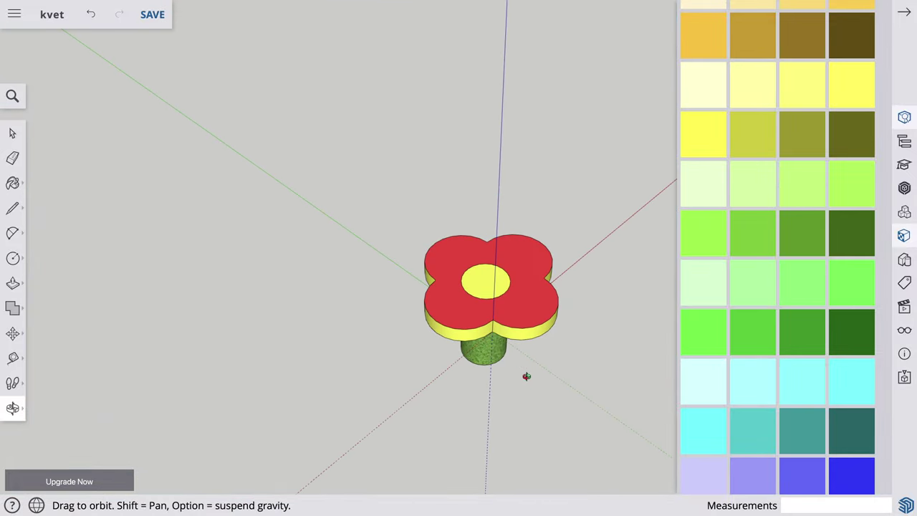